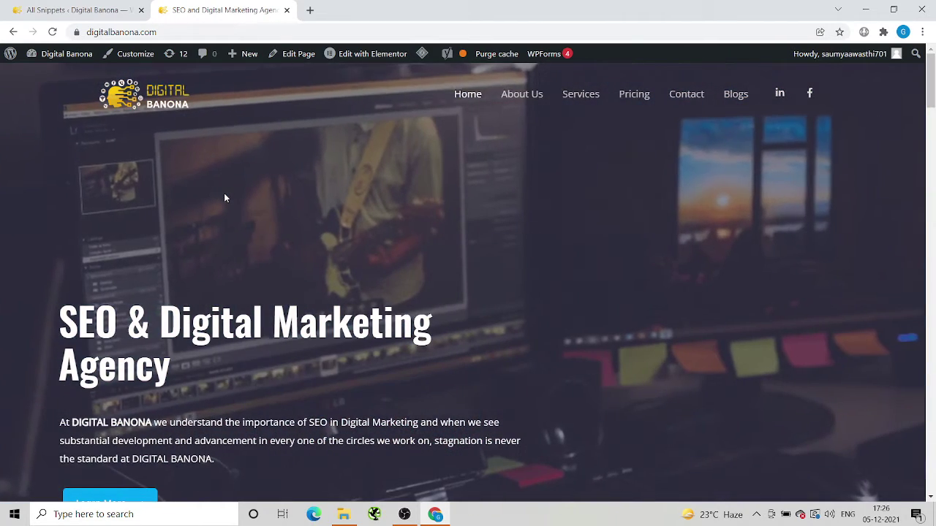
click(144, 6)
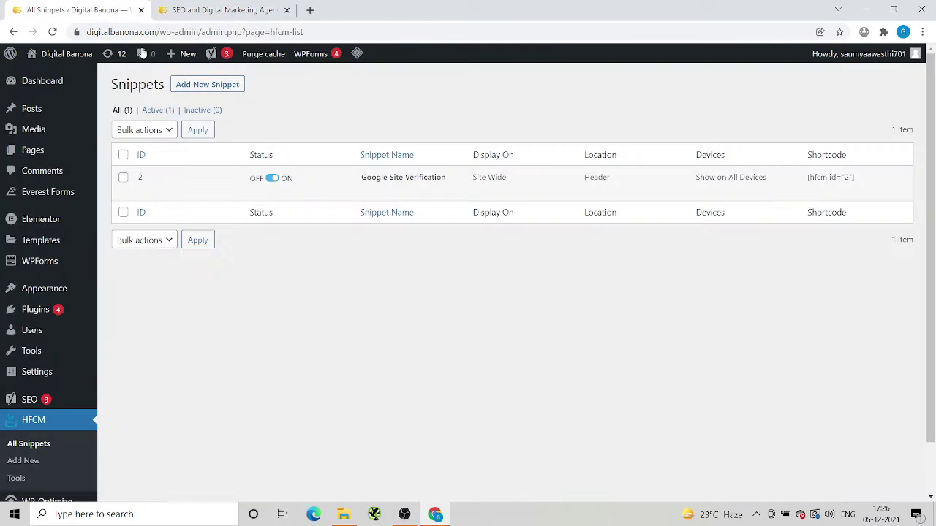
mouse_move(57, 128)
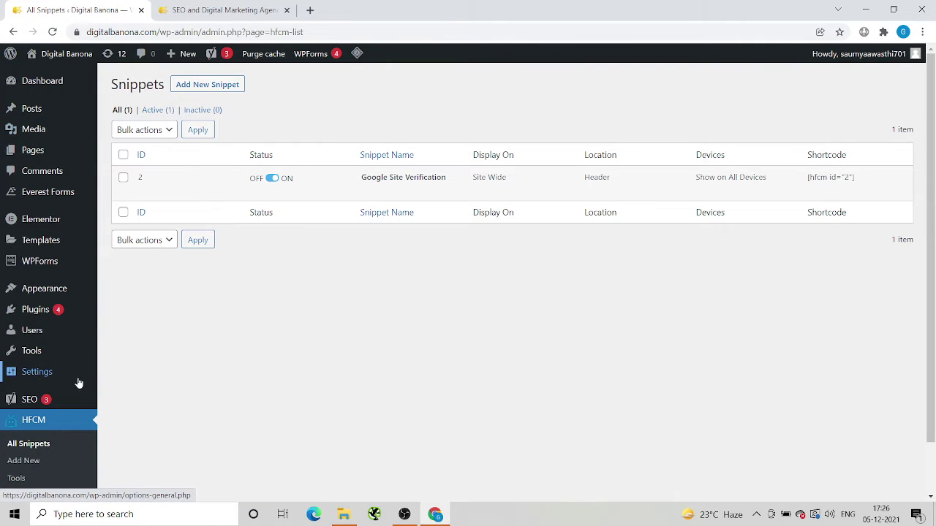
click(277, 11)
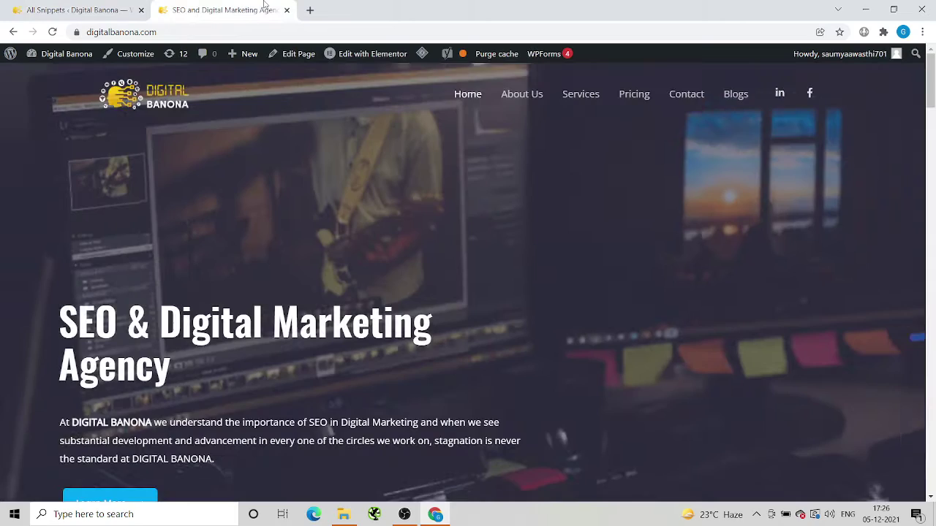
Step: Open the Google Analytics admin page in a new browser tab
click(309, 10)
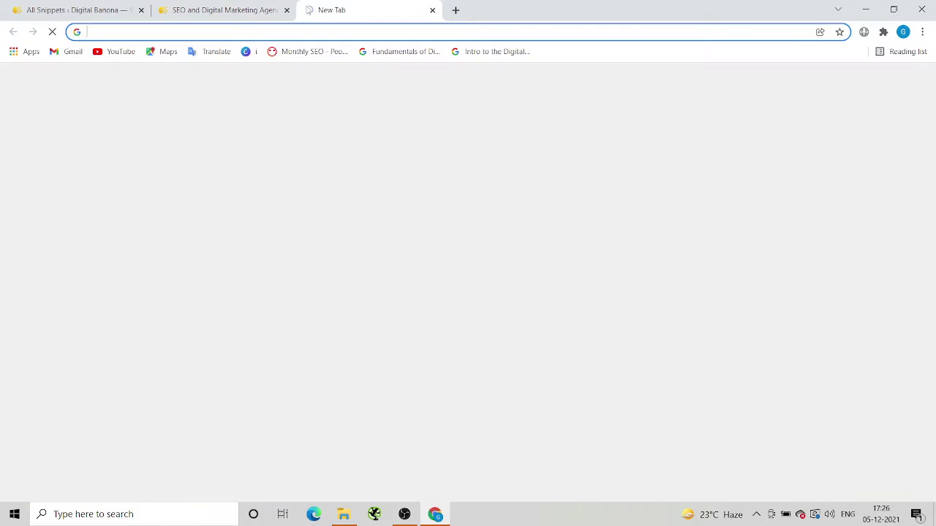
text(ana)
key(Return)
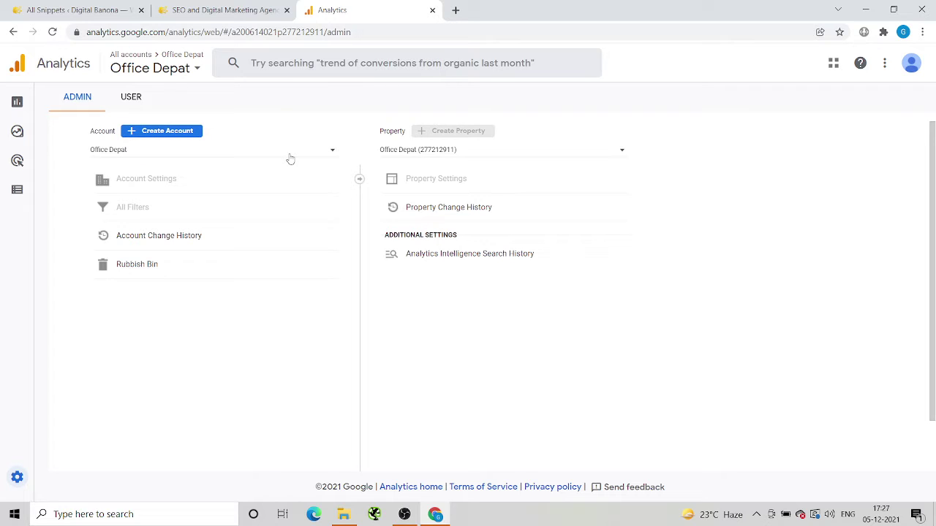
Step: Start a new Analytics account named Digital Banona, keep the default data sharing settings, and proceed to the property setup
click(186, 135)
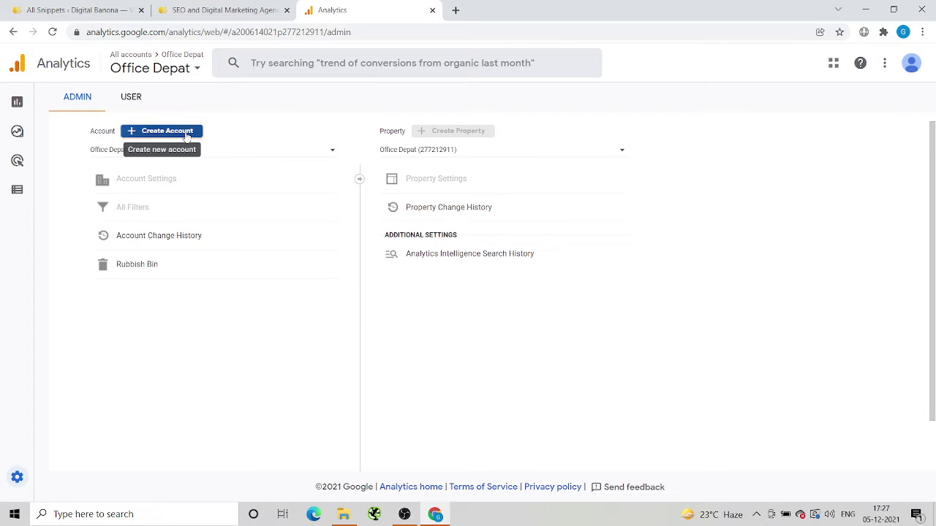
click(277, 255)
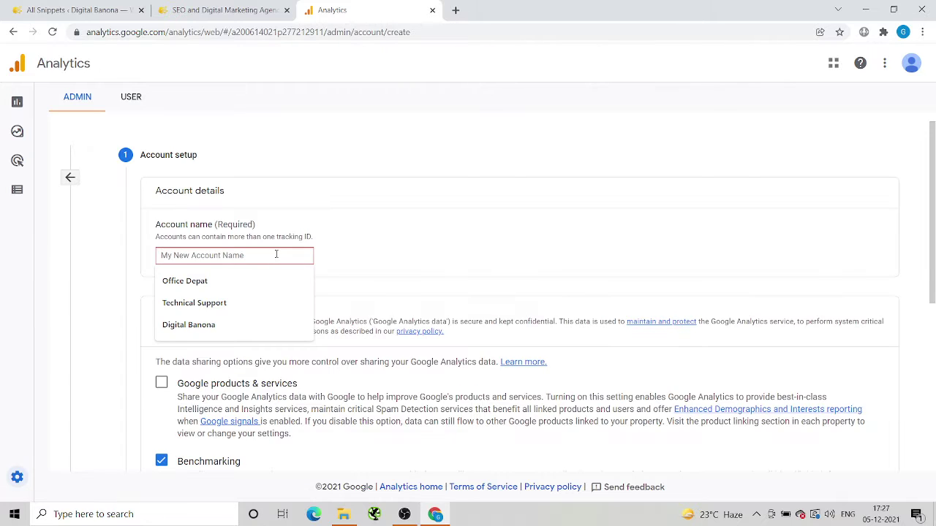
text(Digi)
key(Down)
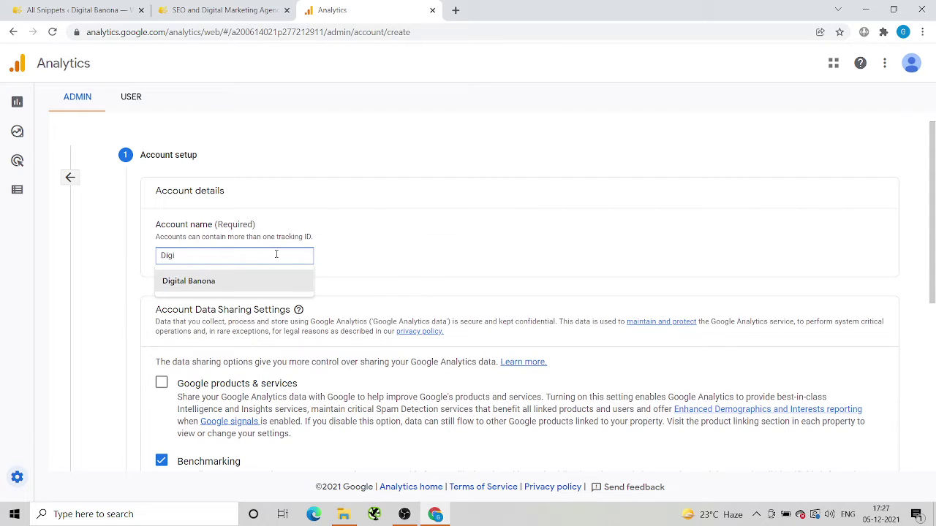
key(Return)
scroll(269, 255, down, 2)
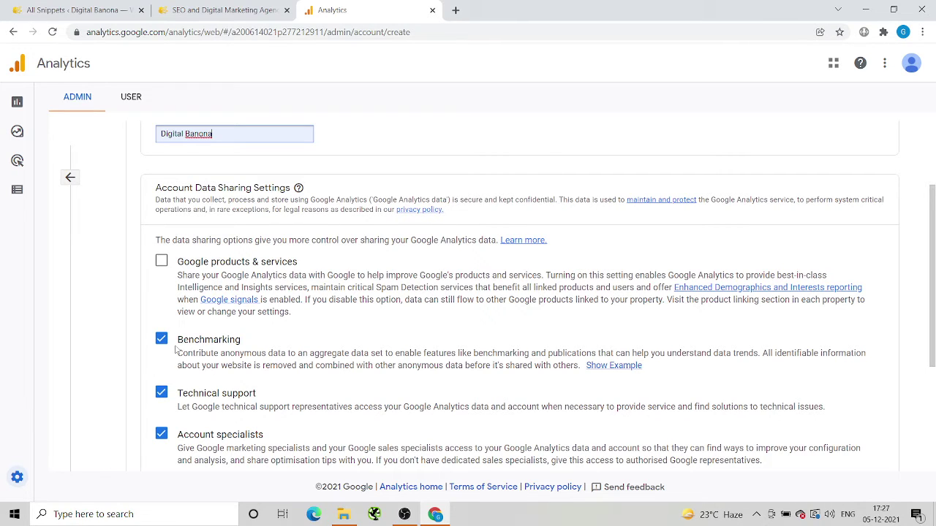
scroll(162, 342, down, 2)
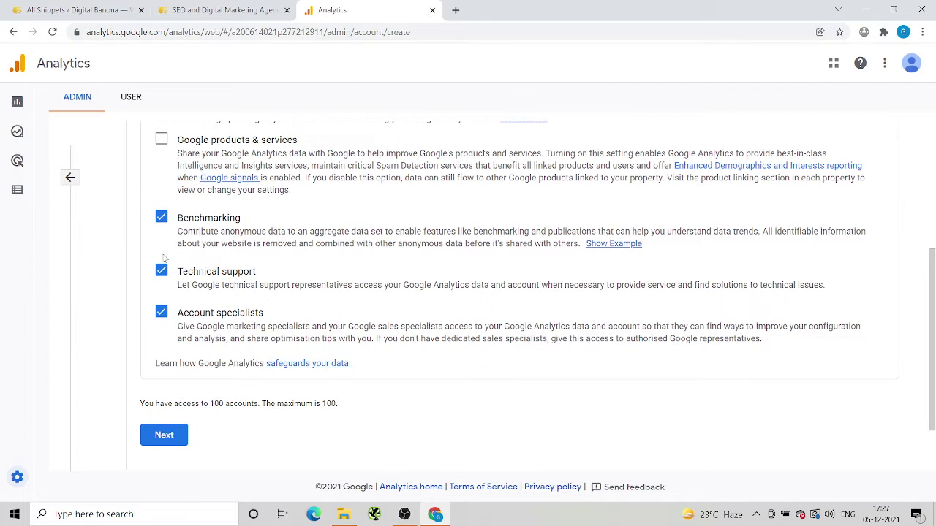
scroll(194, 358, down, 1)
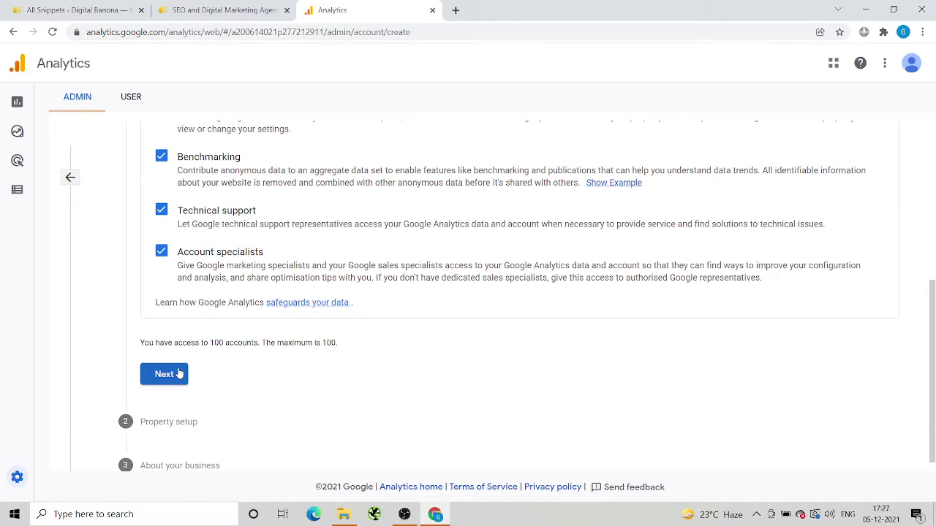
click(180, 374)
Step: Name the property Digital Banona and set its reporting time zone to India
click(239, 210)
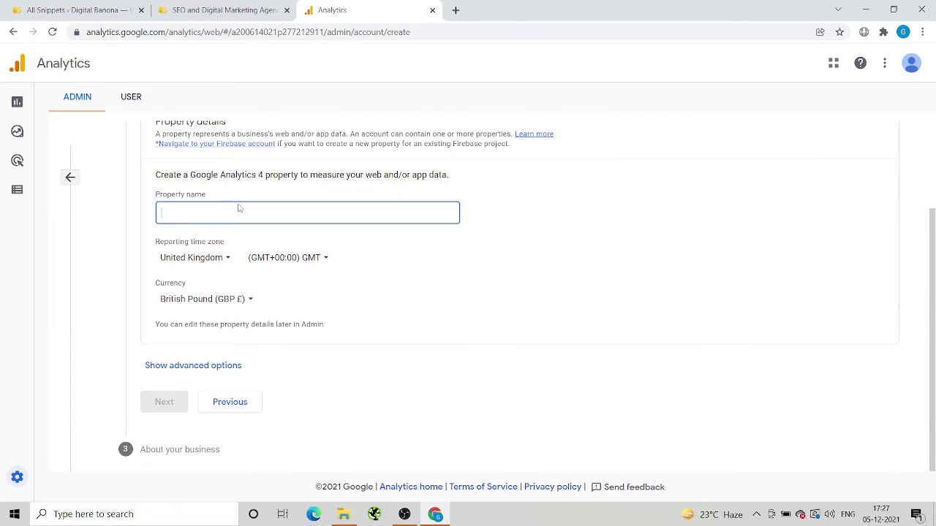
text(Digital Banona)
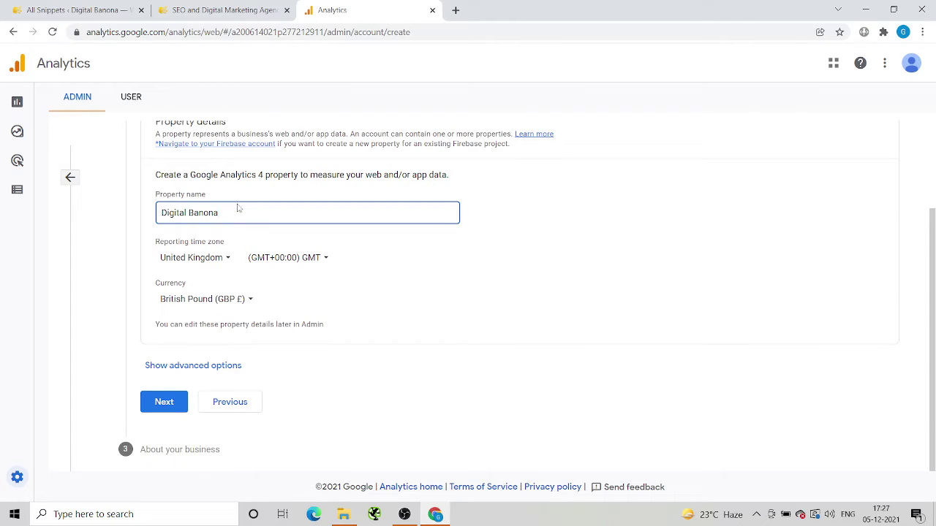
click(211, 258)
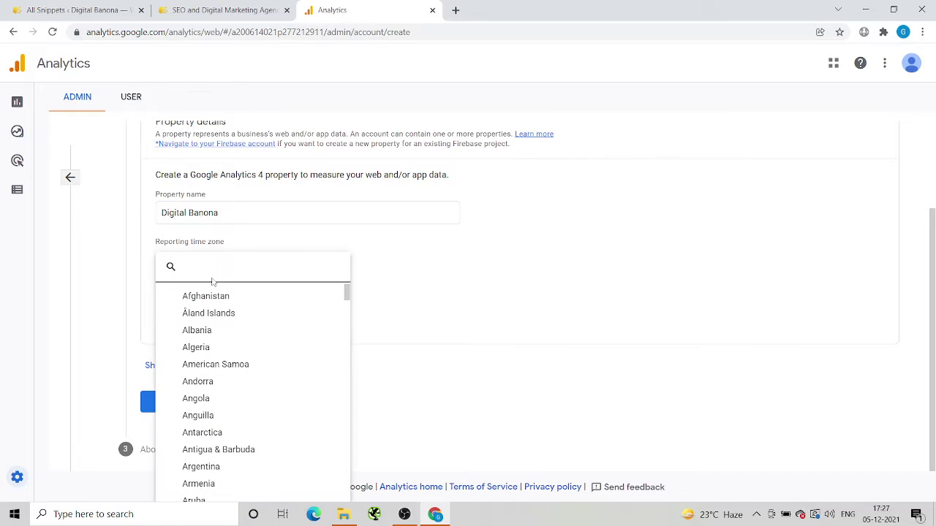
text(India)
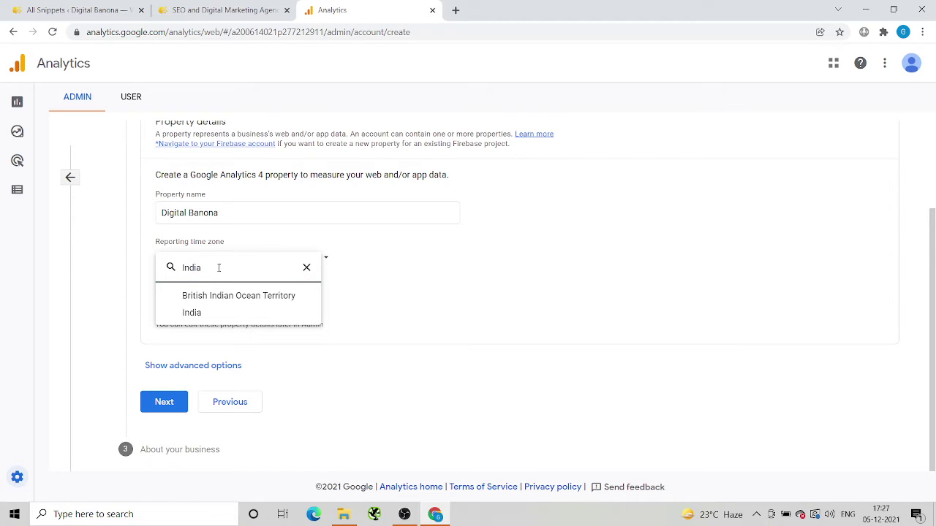
click(234, 315)
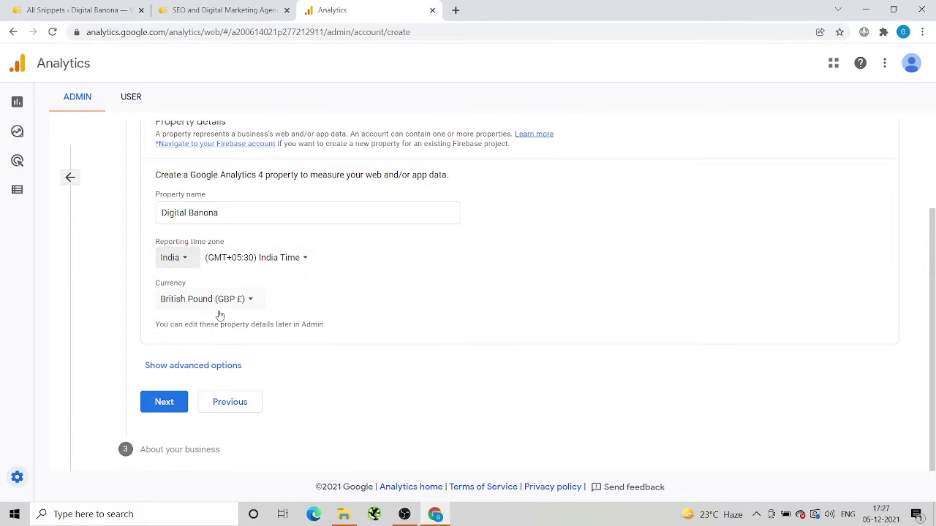
Step: Set the property's currency to Indian Rupee (INR ₹)
click(219, 305)
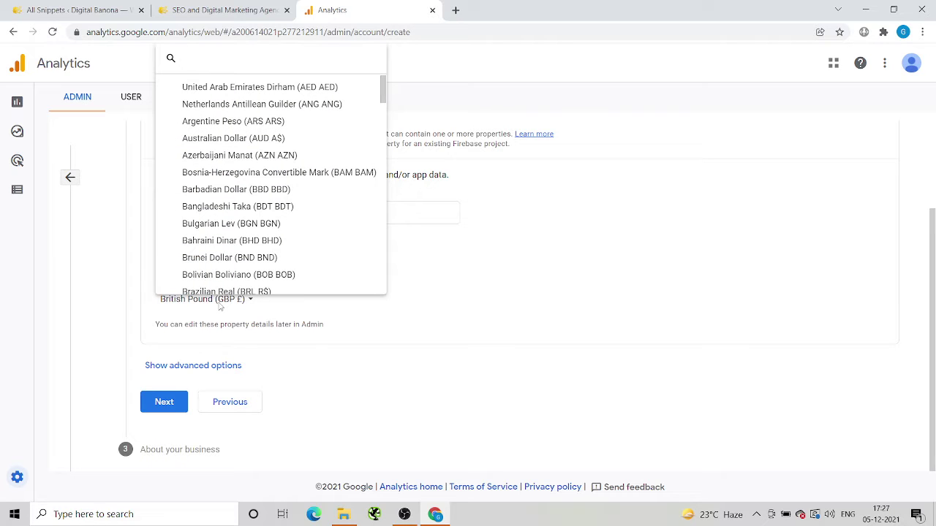
scroll(219, 306, down, 8)
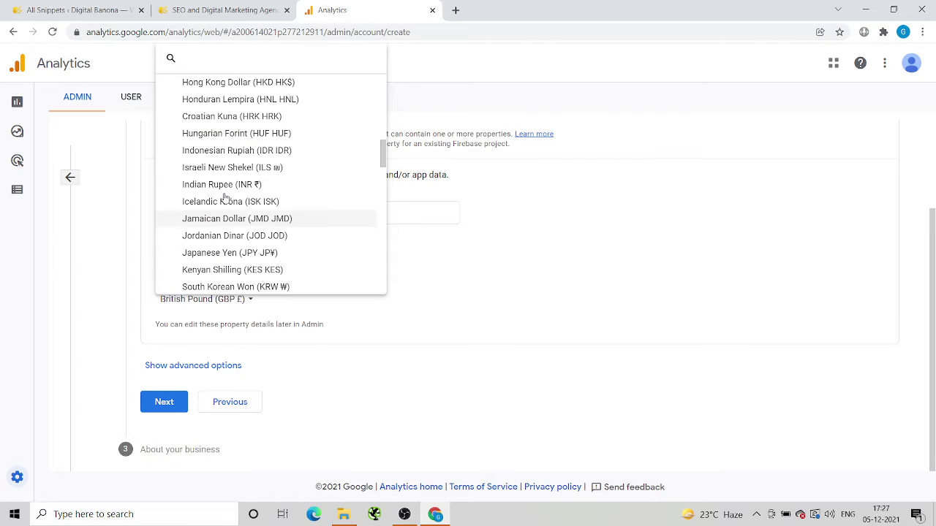
click(221, 185)
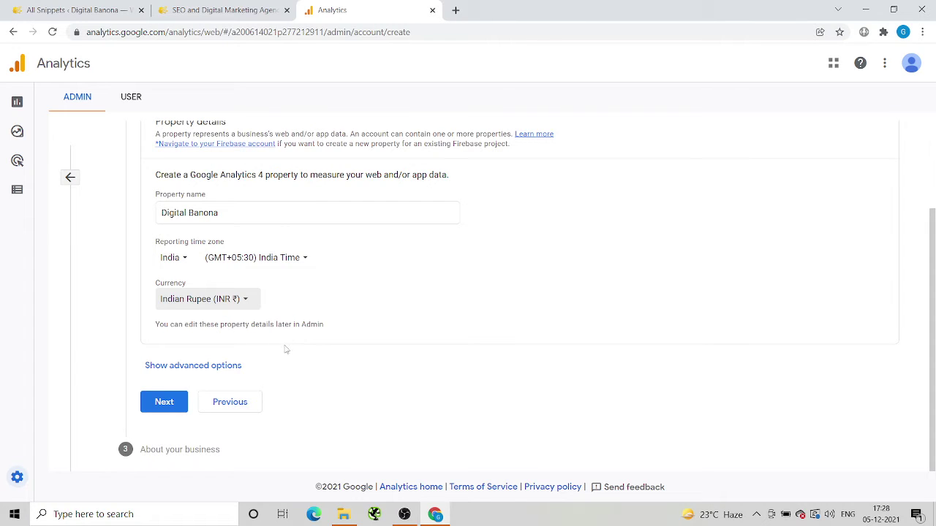
Step: Show the property's advanced options and enable creating a Universal Analytics property
click(233, 367)
scroll(342, 318, down, 2)
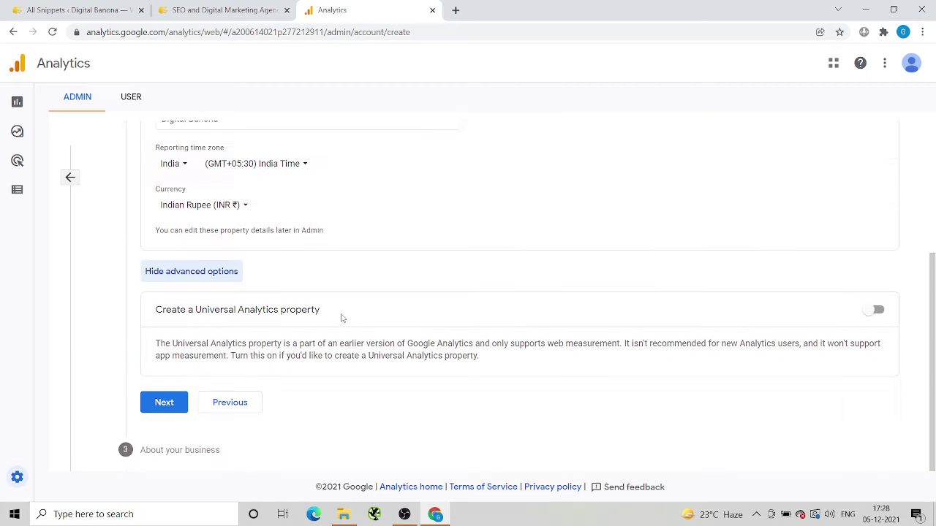
click(873, 310)
scroll(306, 358, down, 1)
scroll(305, 359, down, 2)
Step: Copy the domain digitalbanona.com from the open website's address and paste it as the Universal Analytics property's website URL
click(283, 272)
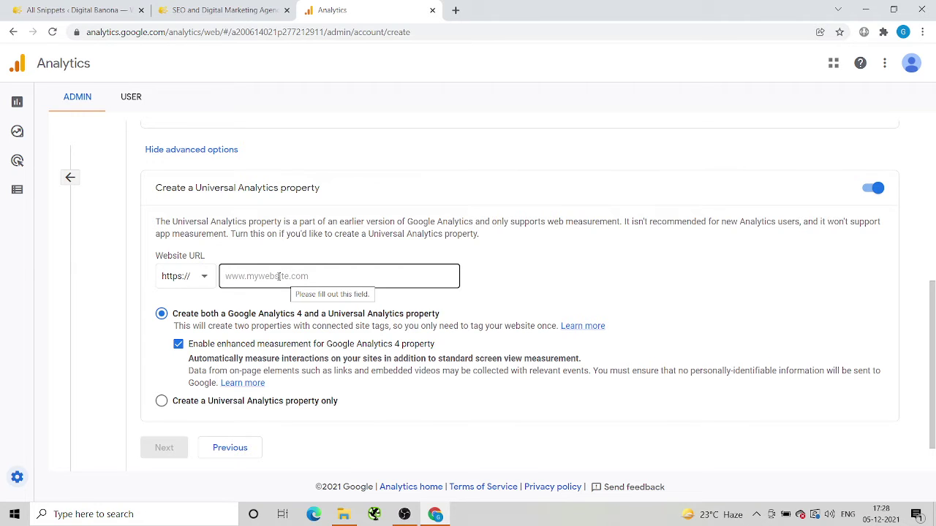
click(179, 11)
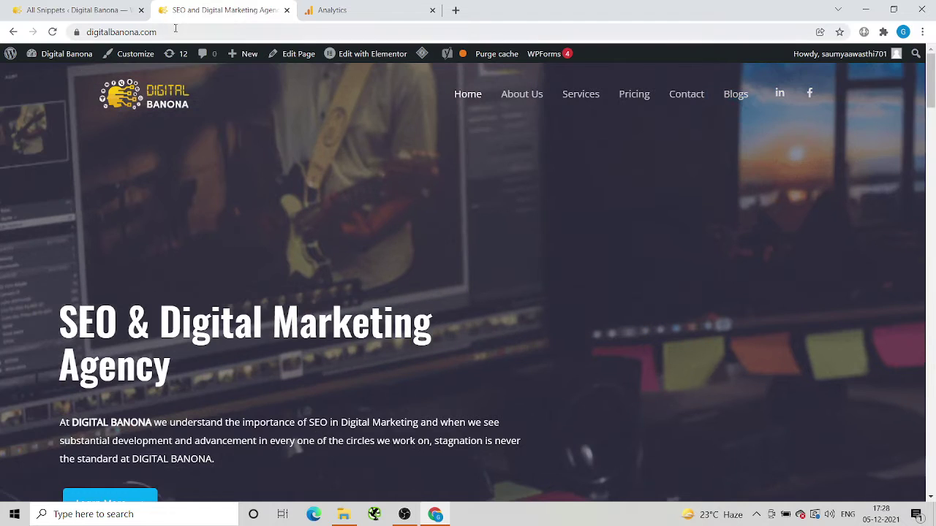
click(175, 32)
drag(185, 32, 114, 32)
key(ctrl+c)
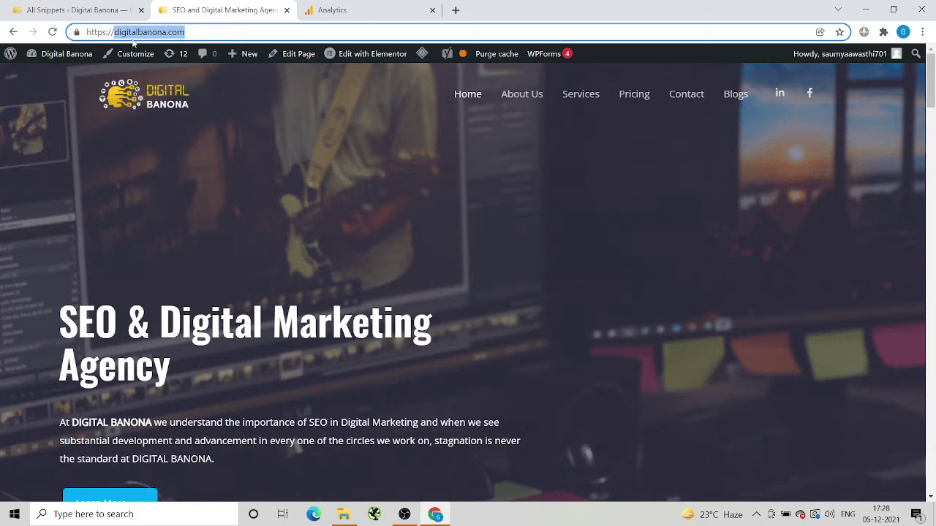
click(349, 7)
click(322, 274)
key(ctrl+v)
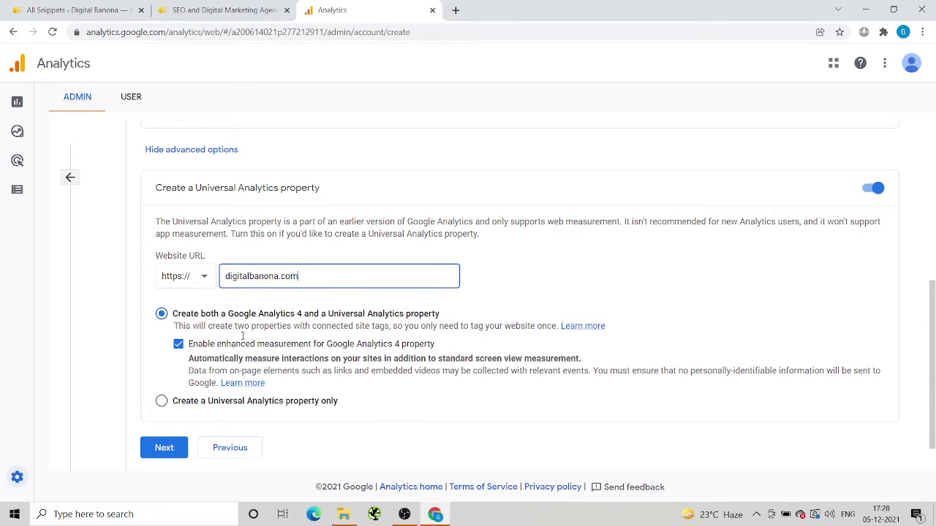
Step: Choose to create a Universal Analytics property only and proceed to the business details
scroll(188, 380, down, 1)
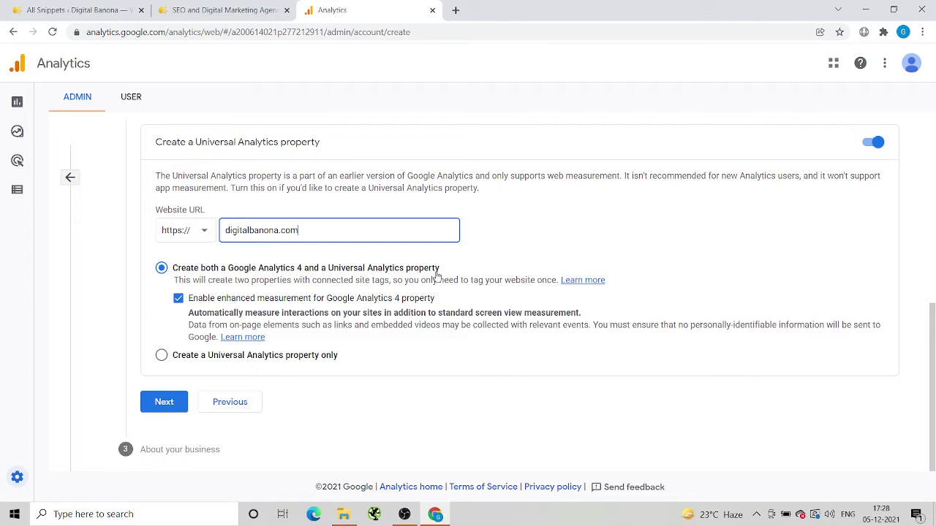
click(162, 356)
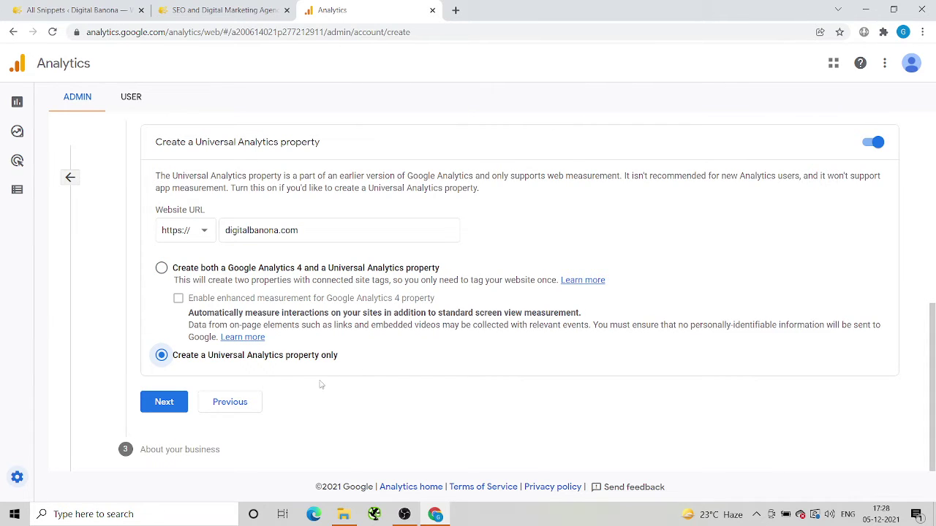
click(164, 402)
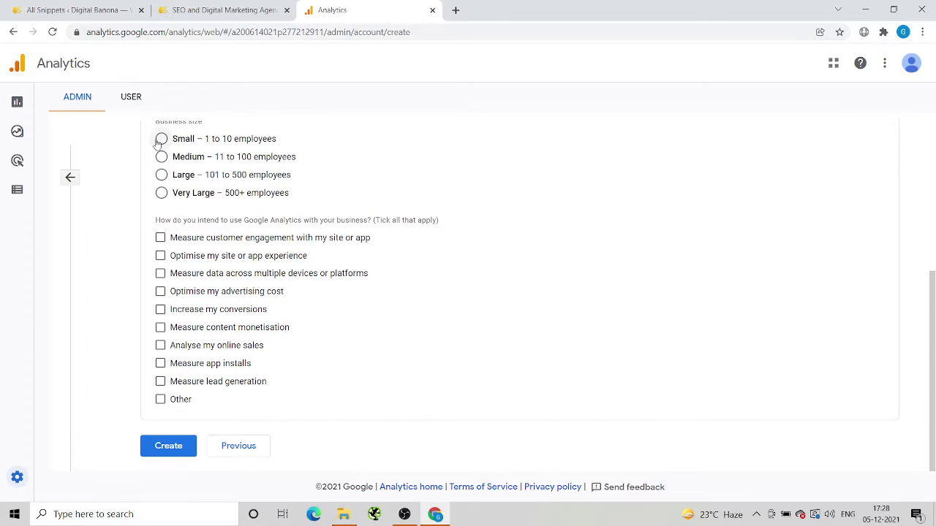
Step: Set the business size to Small (1 to 10 employees) and select every intended Analytics use except Other
click(161, 140)
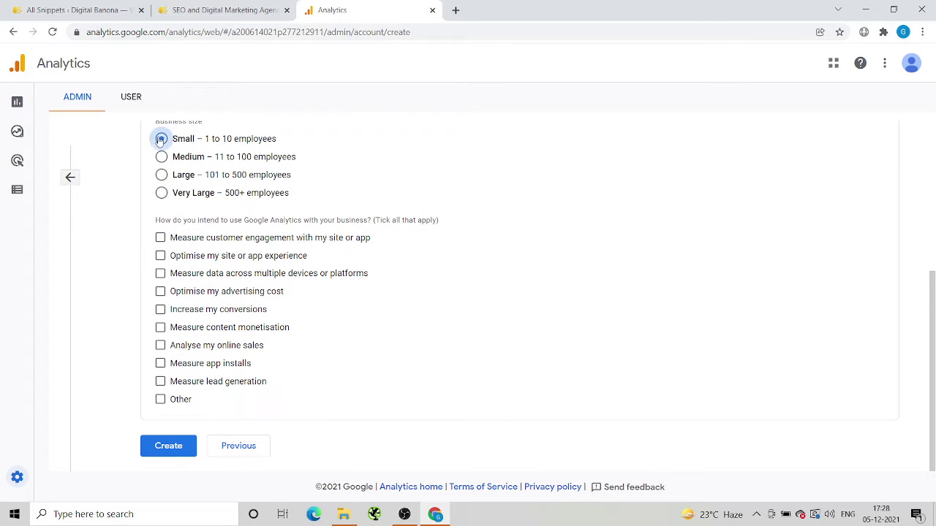
click(160, 237)
click(160, 255)
click(160, 272)
click(160, 291)
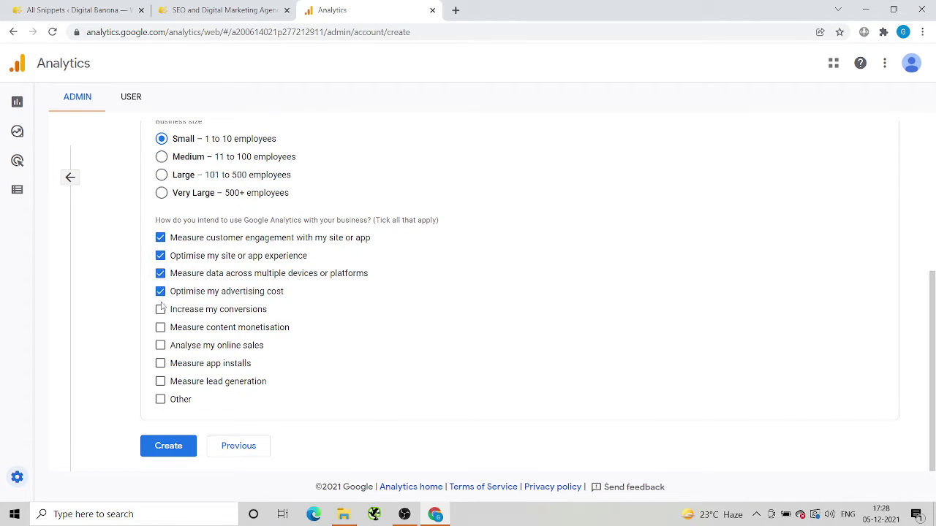
click(160, 310)
click(160, 326)
click(160, 345)
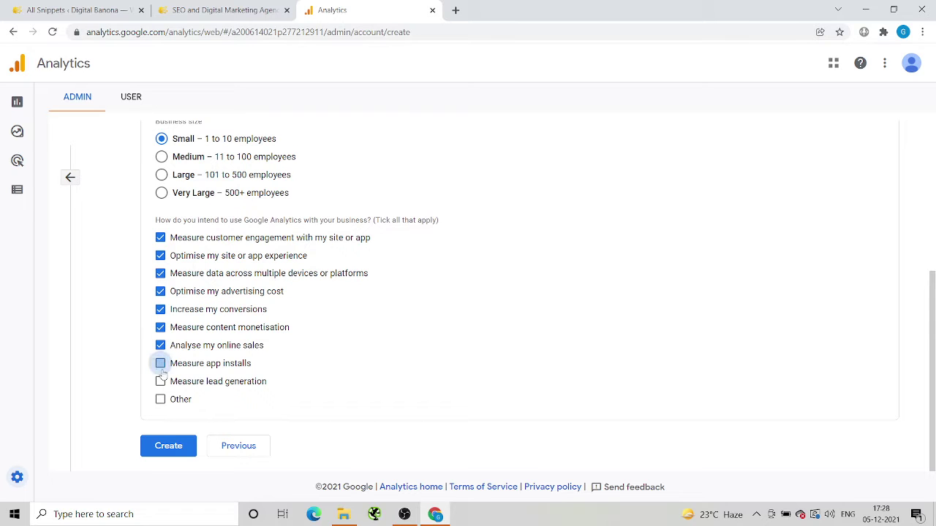
click(160, 363)
click(160, 381)
Step: Create the account, accepting the Google Analytics Terms of Service for the United Kingdom and the GDPR Data Processing Terms
click(168, 446)
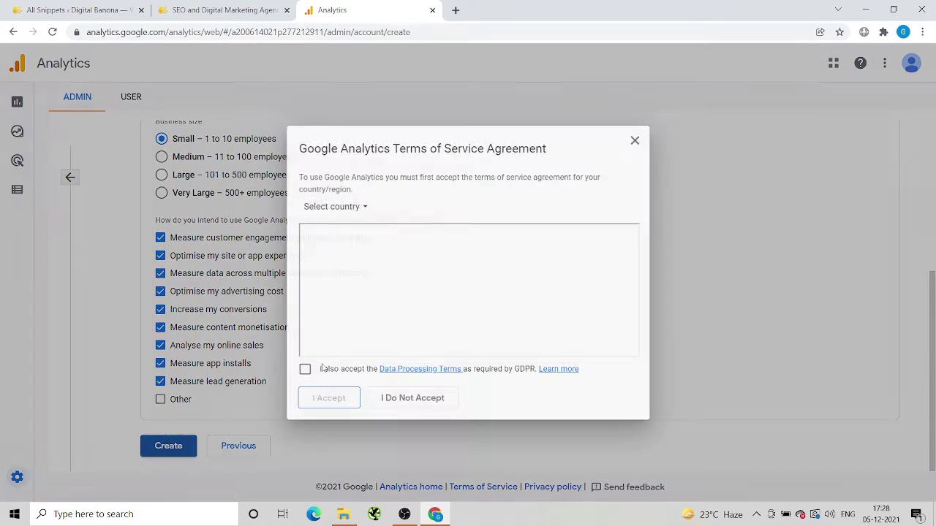
click(305, 369)
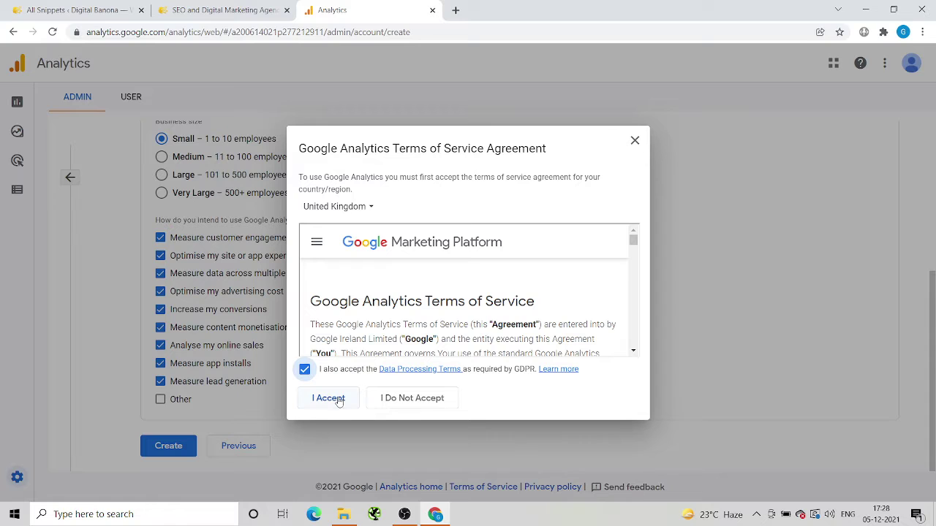
click(336, 399)
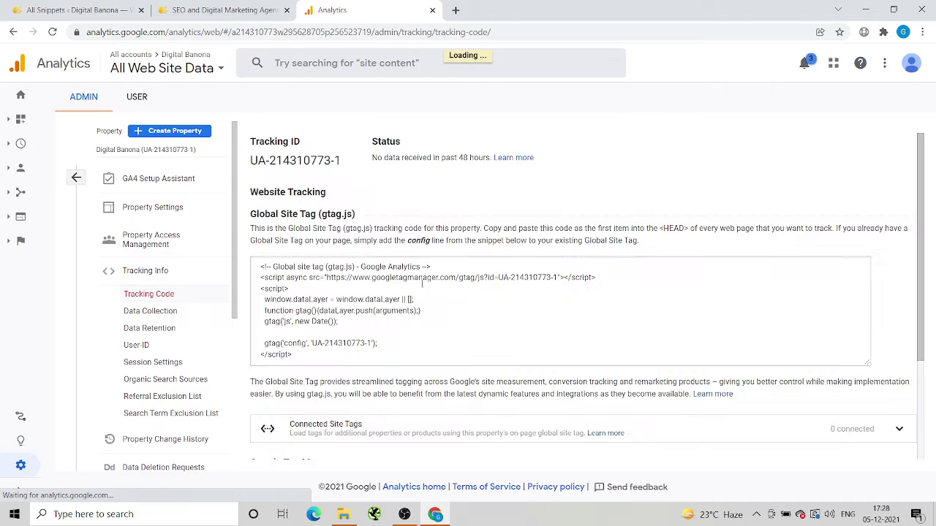
Step: Copy the complete Global Site Tag (gtag.js) tracking code and return to the WordPress Snippets page
drag(303, 355, 251, 269)
key(ctrl+c)
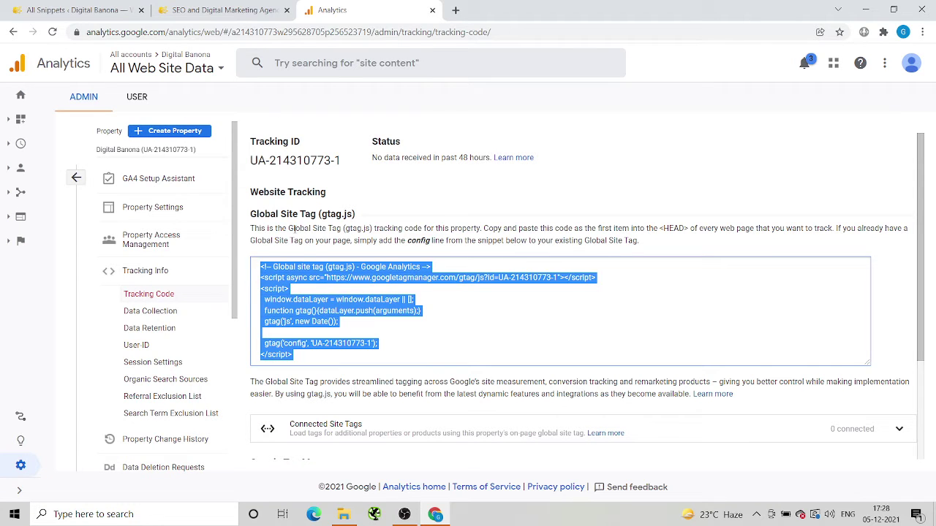
click(77, 10)
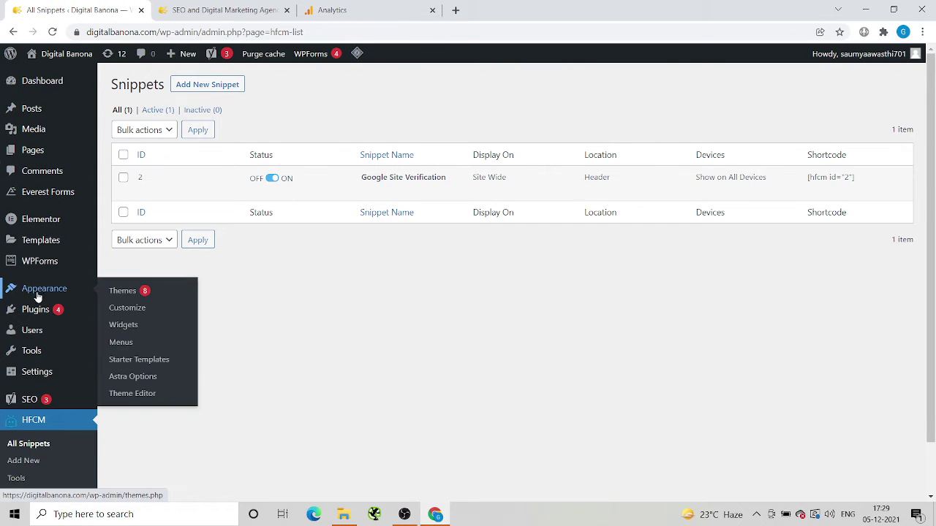
Step: Find the Header Footer Code Manager plugin among the installed WordPress plugins and open its settings
mouse_move(42, 314)
click(142, 311)
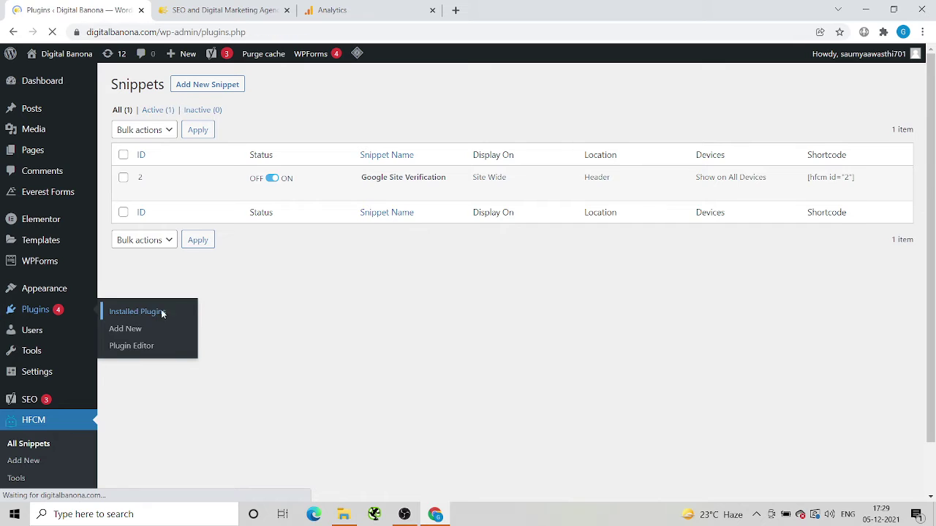
scroll(323, 292, down, 3)
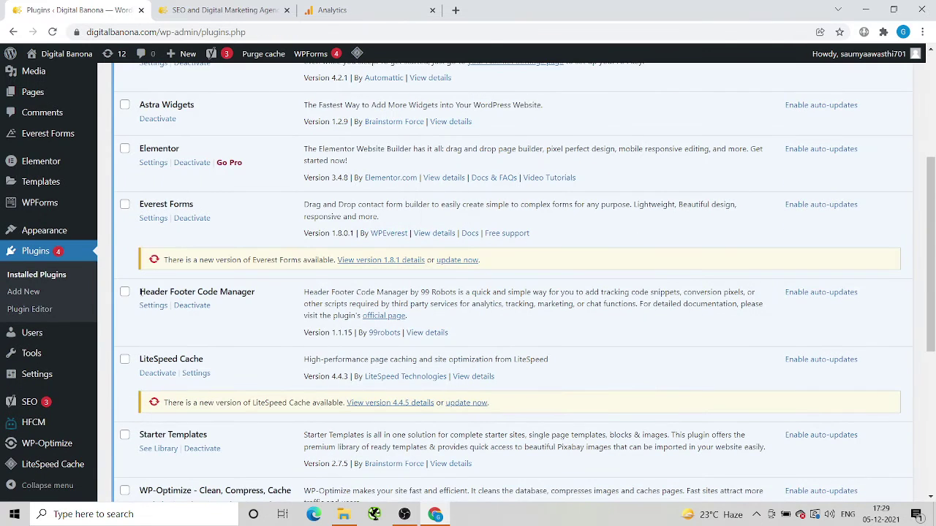
drag(138, 294, 269, 299)
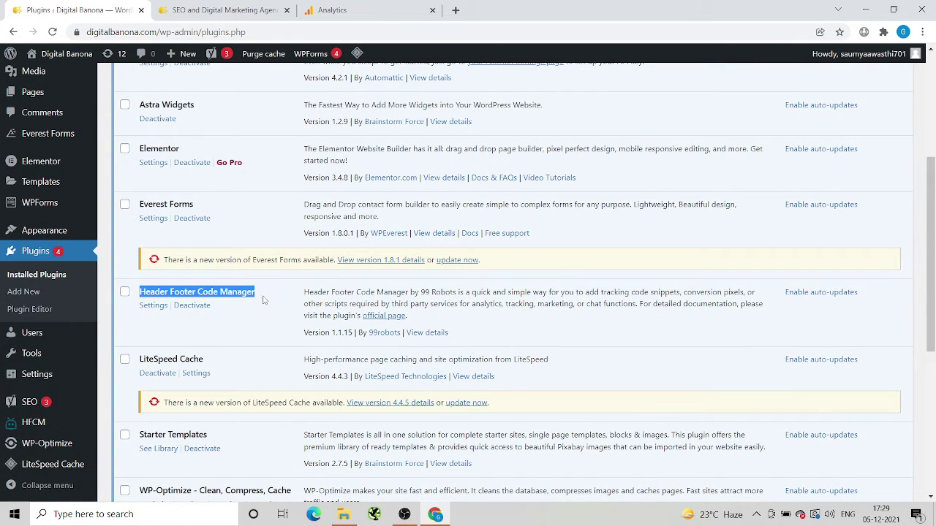
click(154, 306)
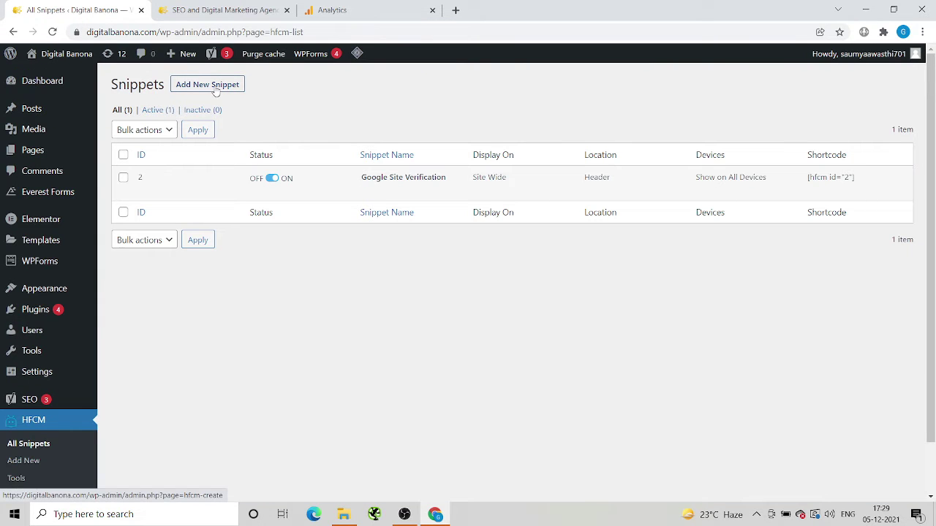
Step: Start a new snippet named Google Analytics Tracking Code, with the type Javascript and the display Site Wide
click(215, 89)
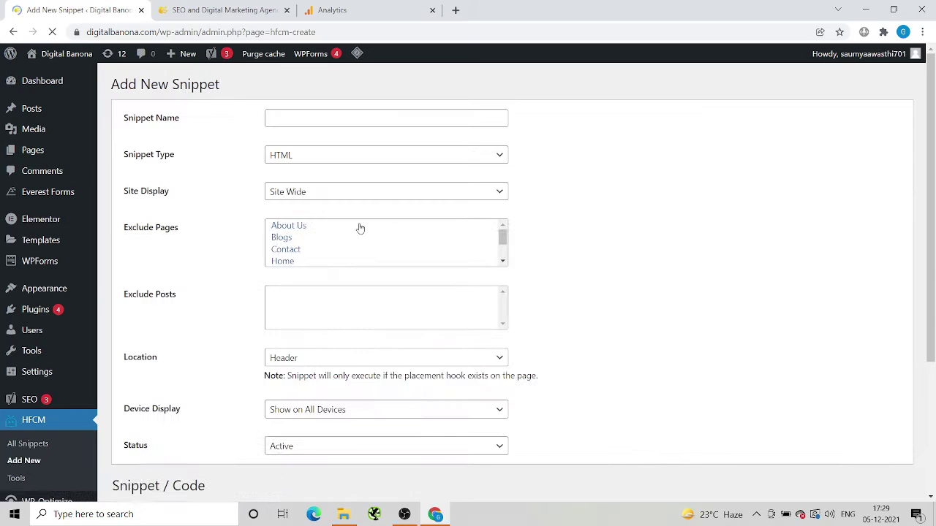
click(348, 120)
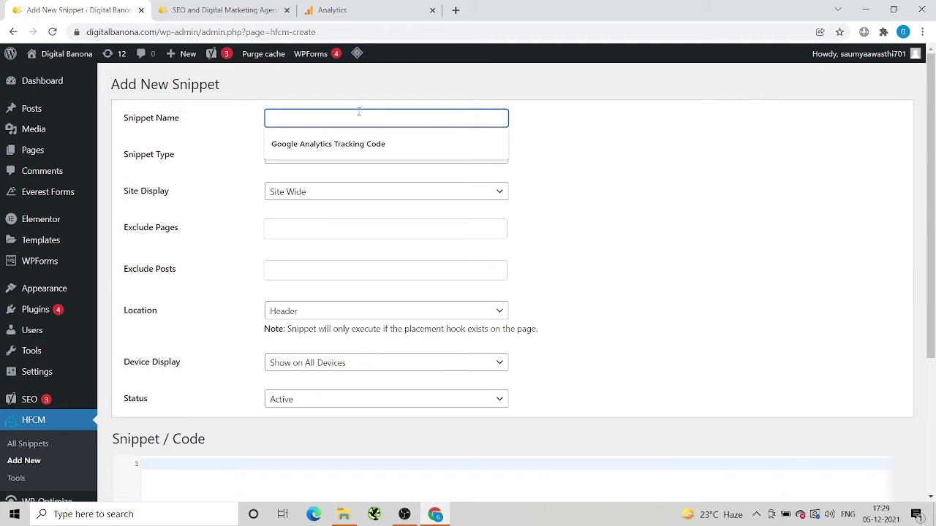
click(347, 144)
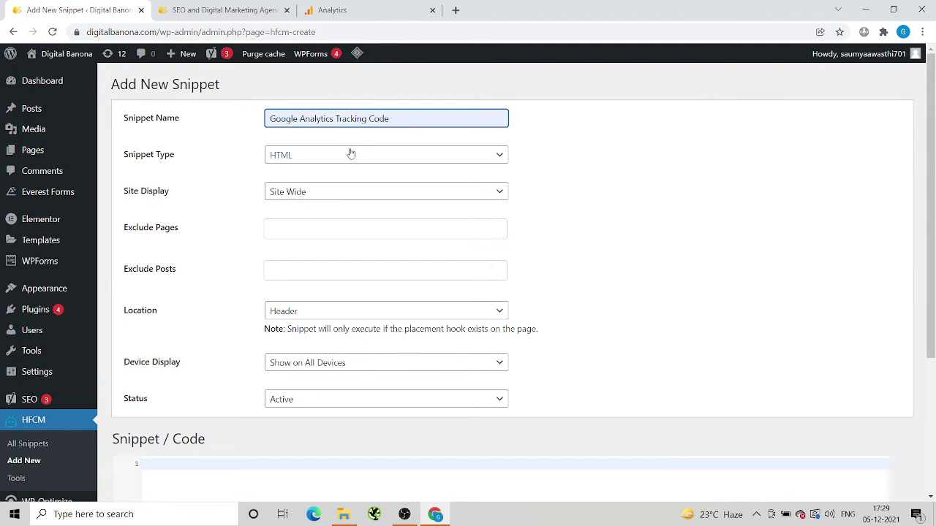
click(349, 156)
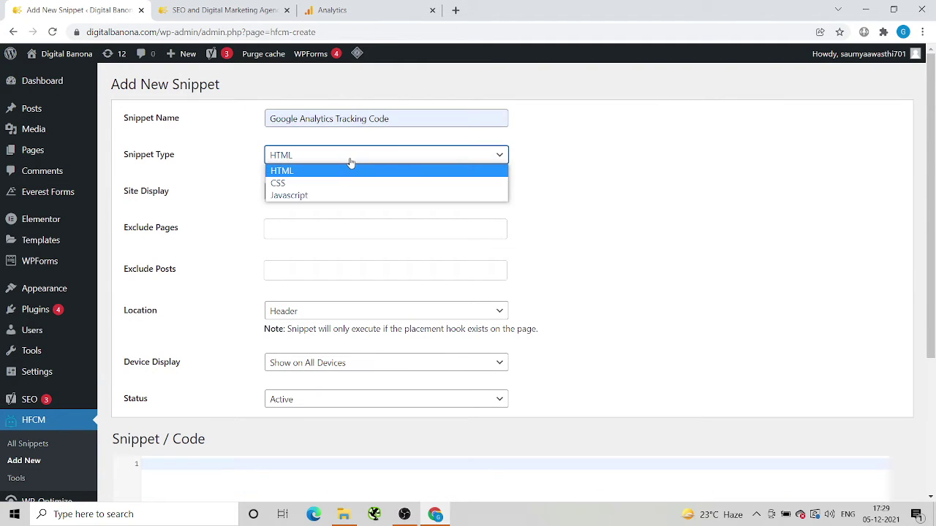
click(324, 195)
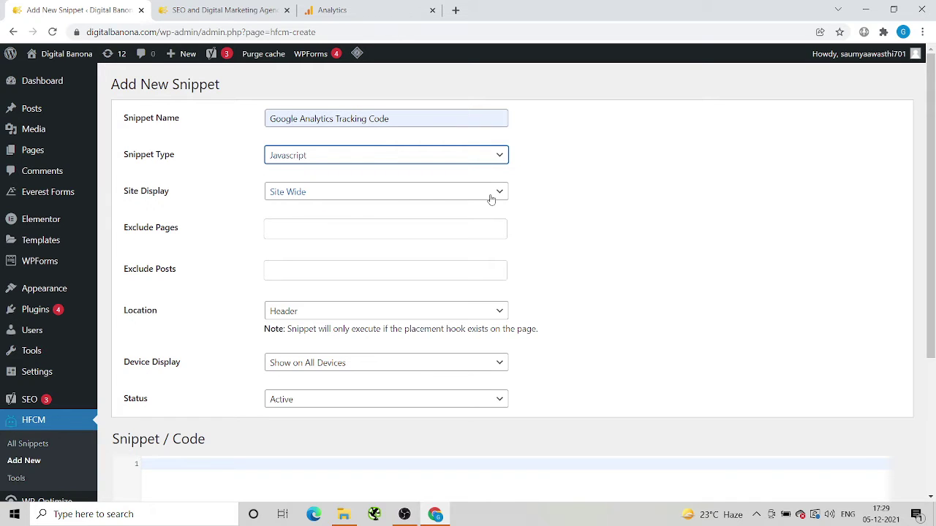
click(320, 196)
click(320, 195)
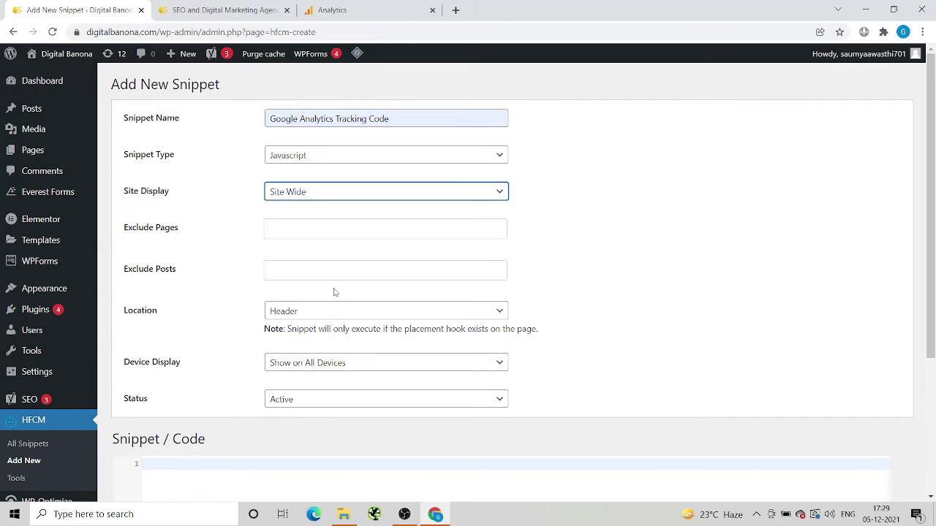
Step: Paste the copied Global Site Tag code into the snippet's code area, save the snippet and update it once
scroll(333, 292, down, 3)
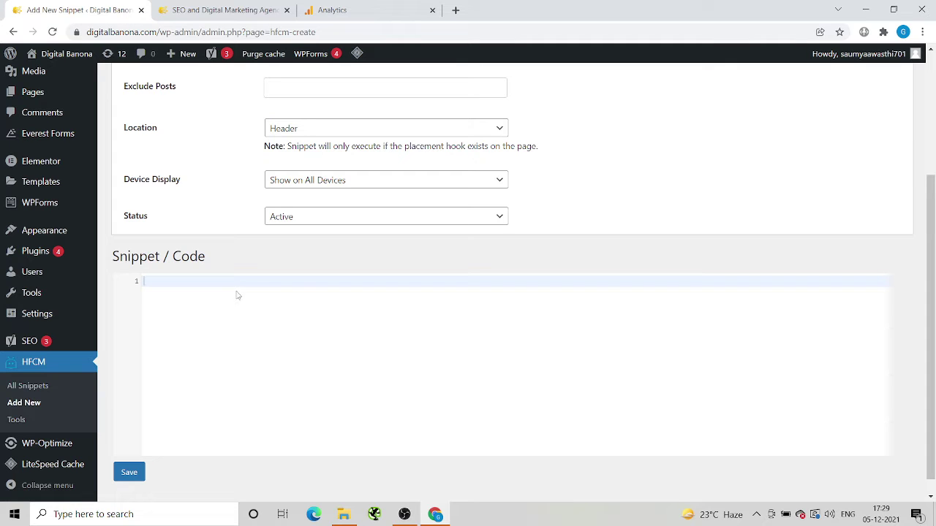
key(ctrl+v)
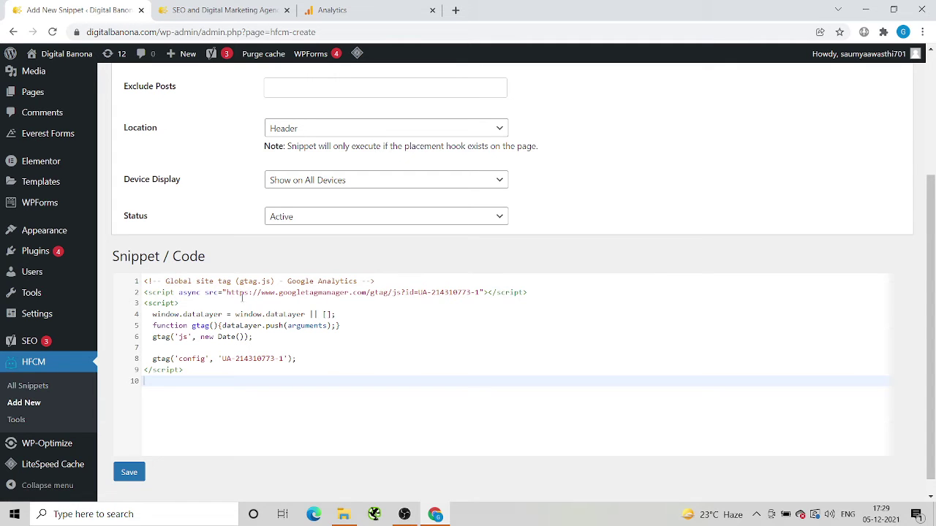
click(129, 474)
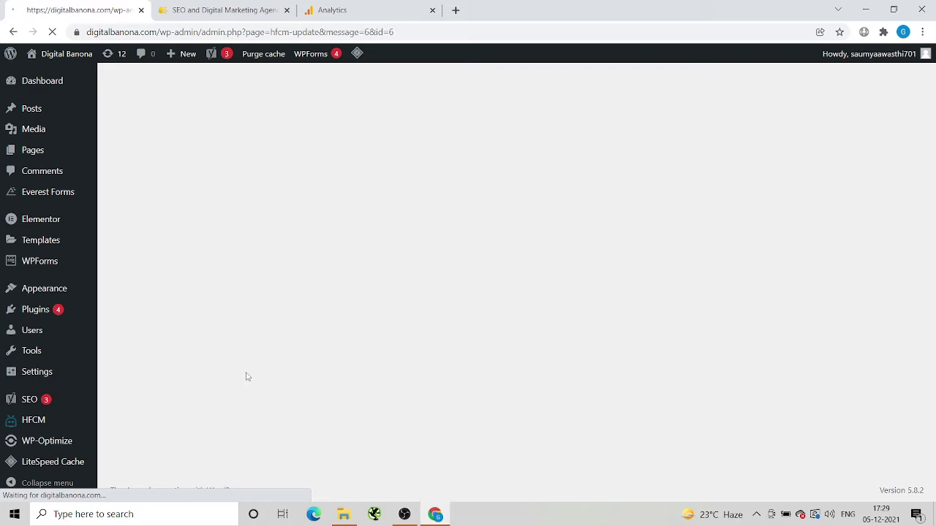
scroll(190, 389, down, 5)
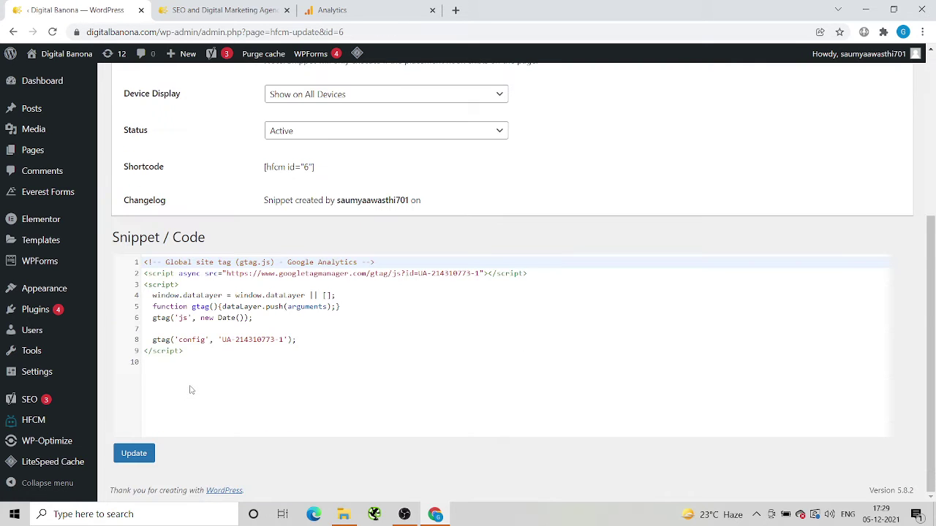
click(152, 453)
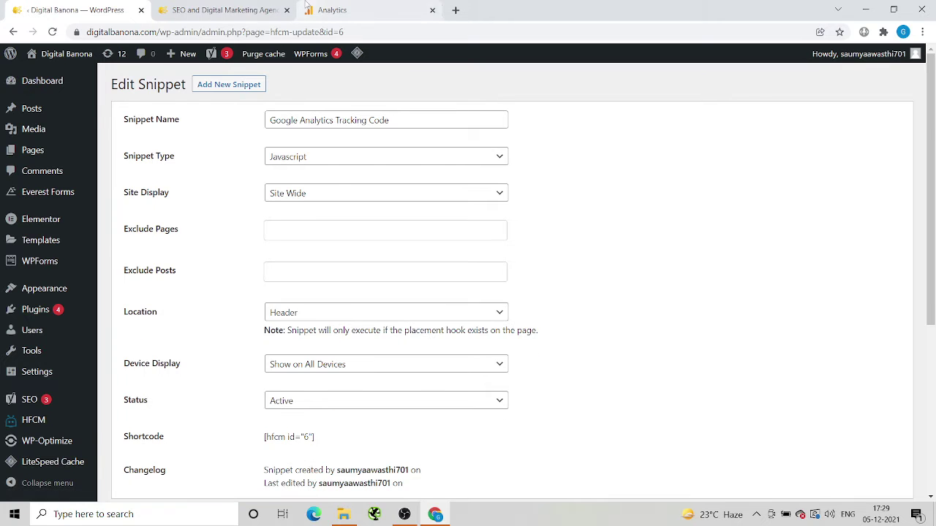
Step: Switch to Google Analytics and open the Real-time Overview report
click(322, 10)
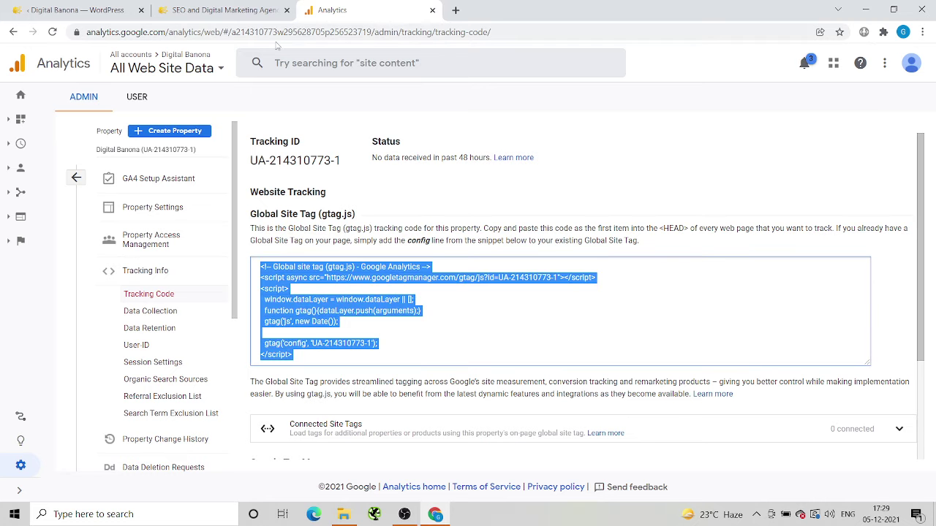
click(20, 121)
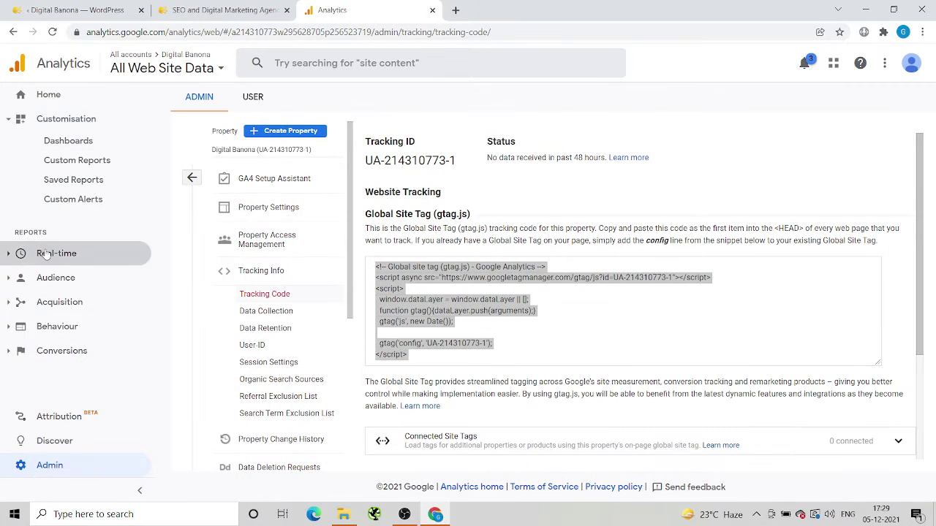
click(63, 250)
click(72, 189)
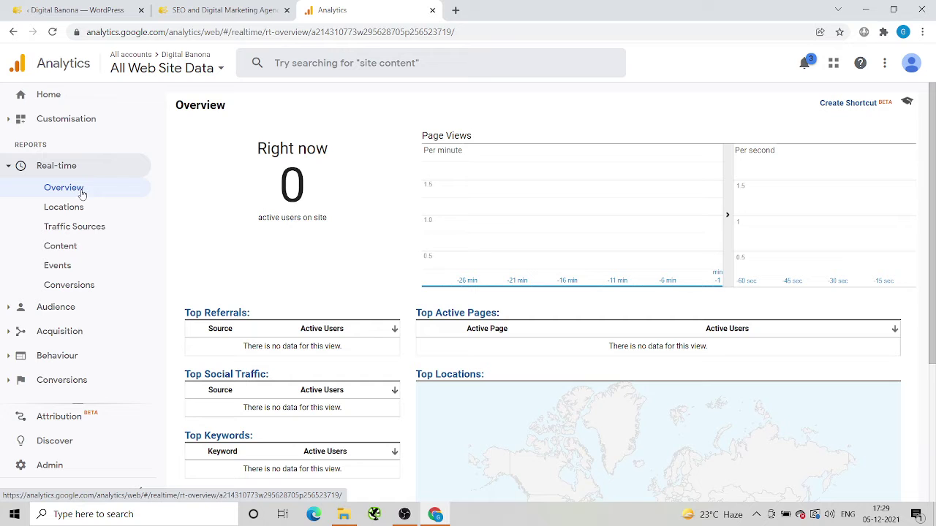
Step: Review the live site and the saved snippet, and check in Analytics which account, property and view are selected
click(175, 11)
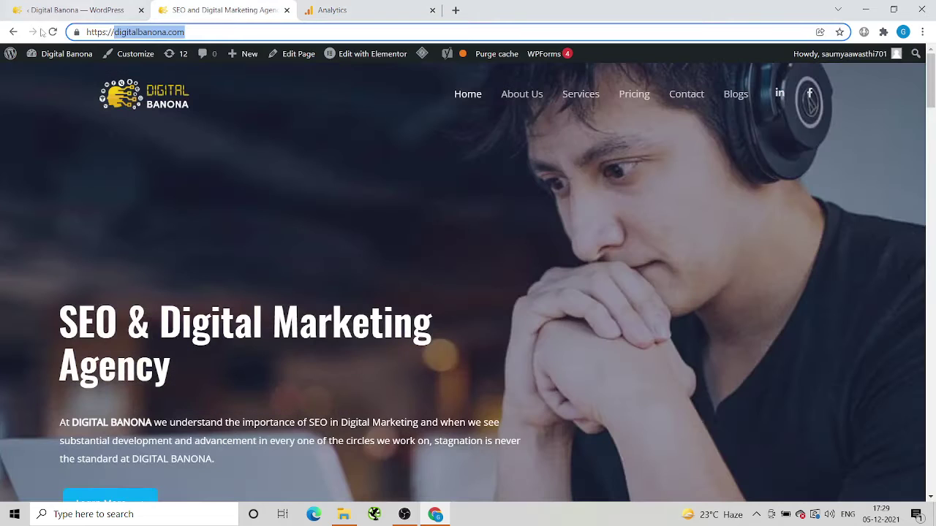
click(73, 10)
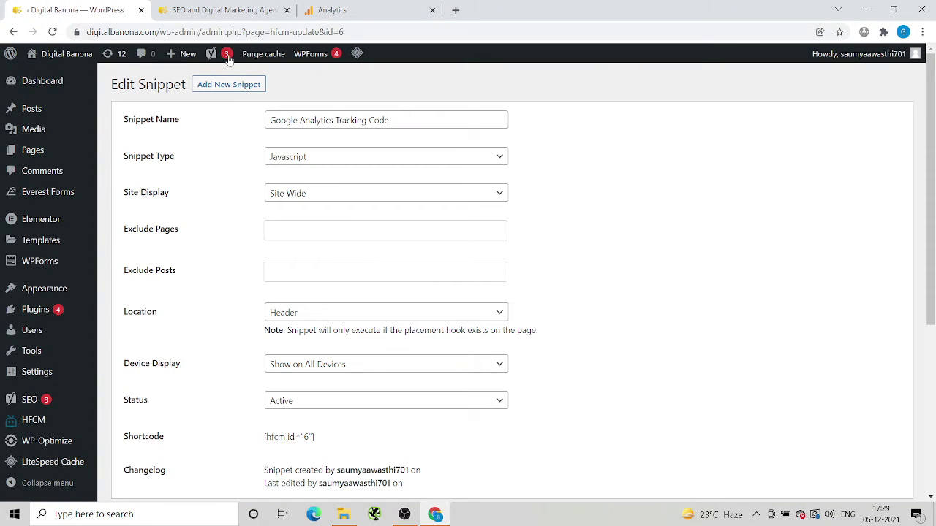
click(253, 8)
click(369, 7)
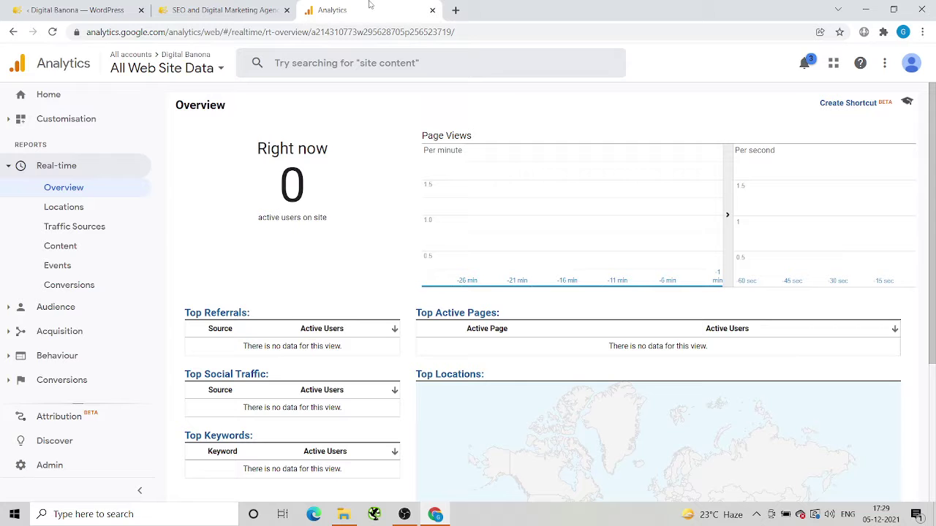
click(164, 66)
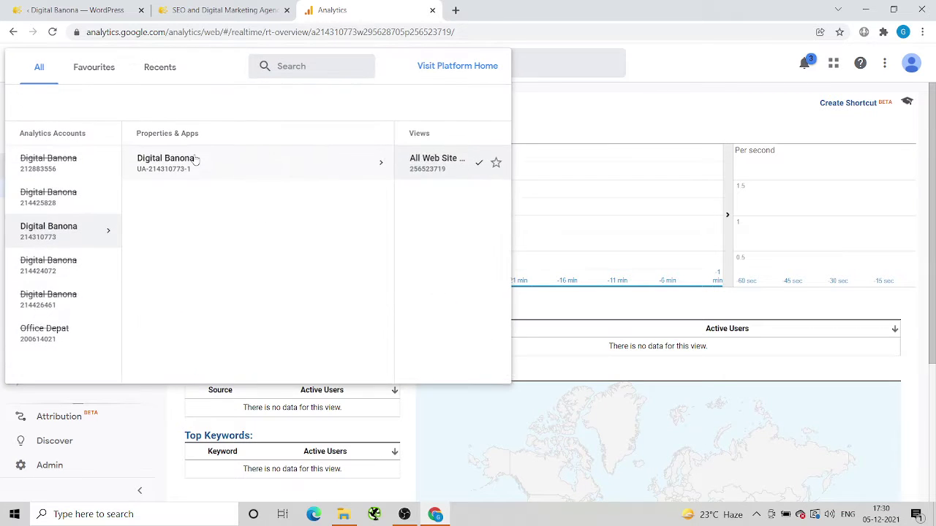
click(247, 166)
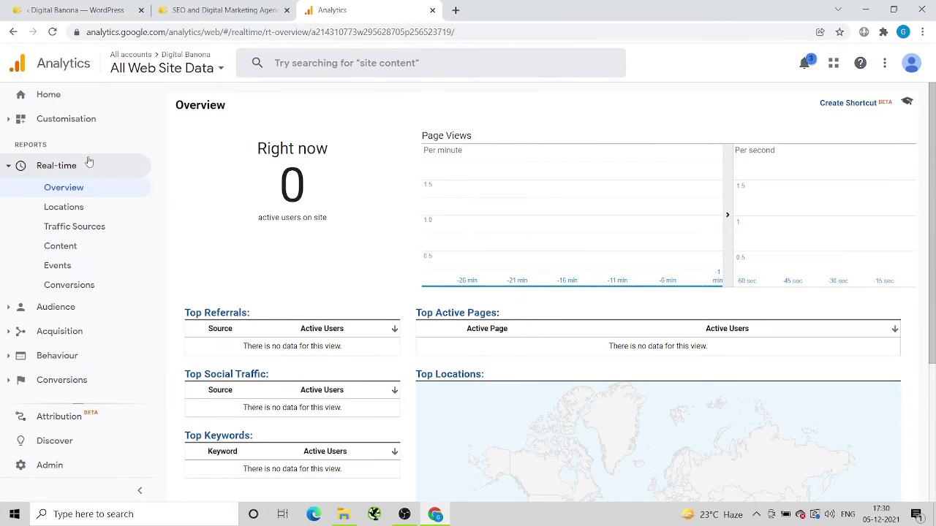
Step: Reload the snippet's edit page in WordPress and recheck the active users figure in the Real-time Overview report
click(205, 9)
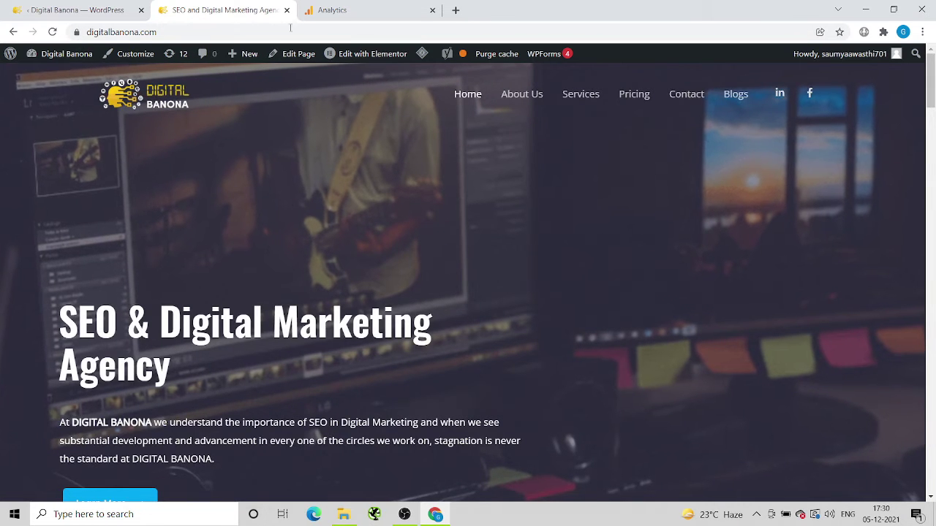
click(73, 10)
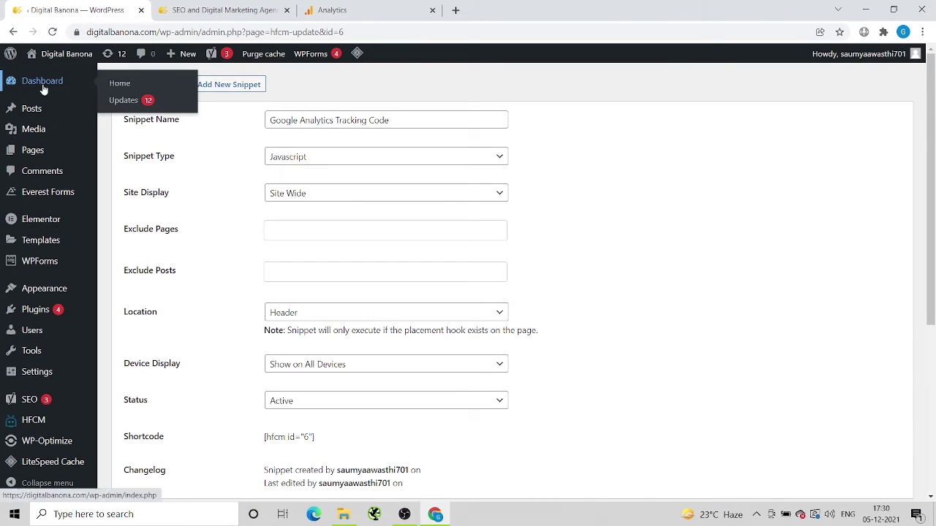
click(53, 32)
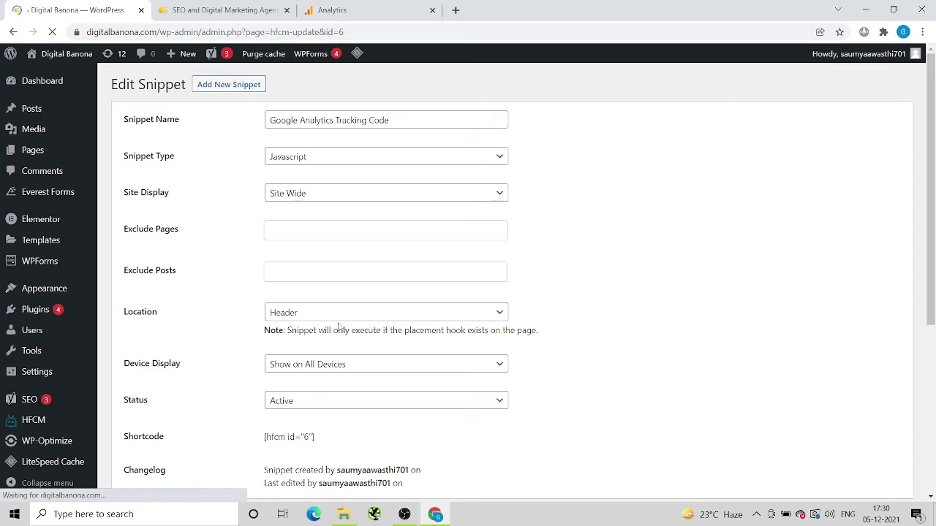
scroll(340, 327, down, 4)
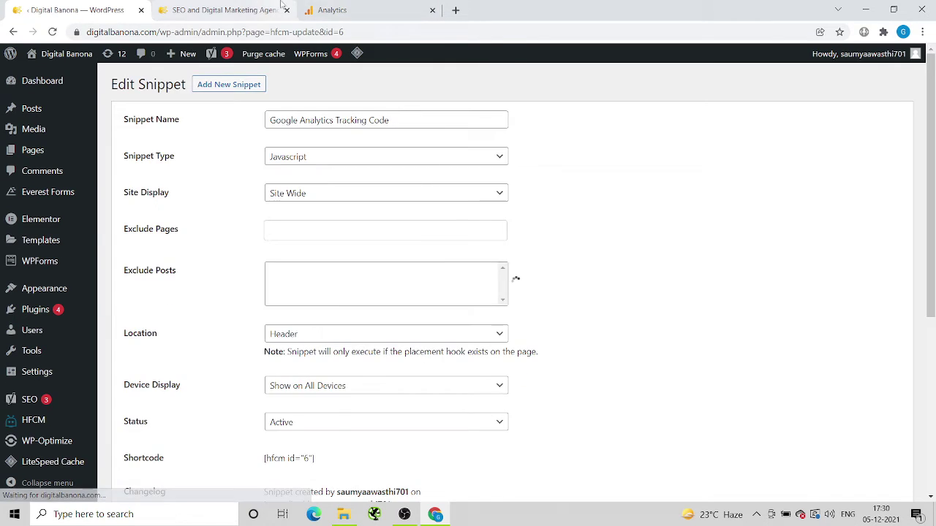
click(332, 9)
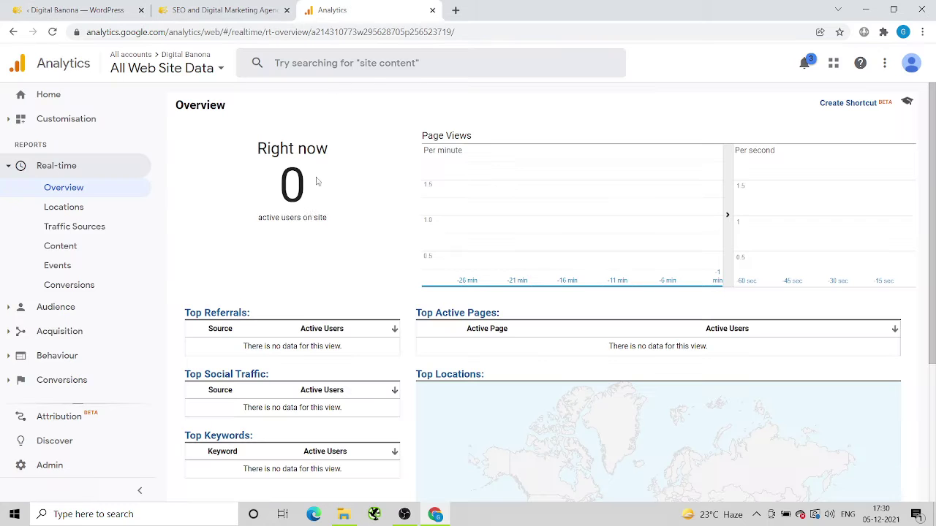
drag(272, 174, 333, 187)
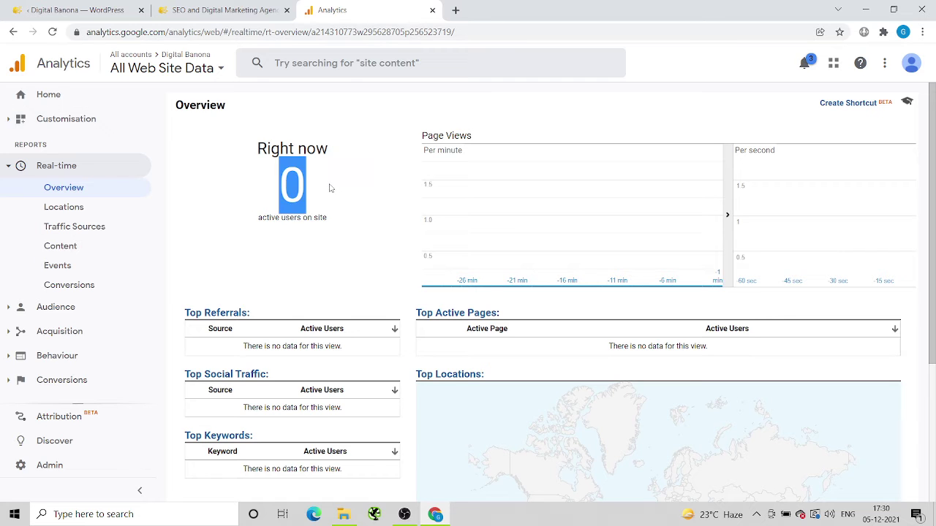
click(329, 189)
double_click(298, 186)
Step: Return to the digitalbanona.com home page and view its page source
click(231, 7)
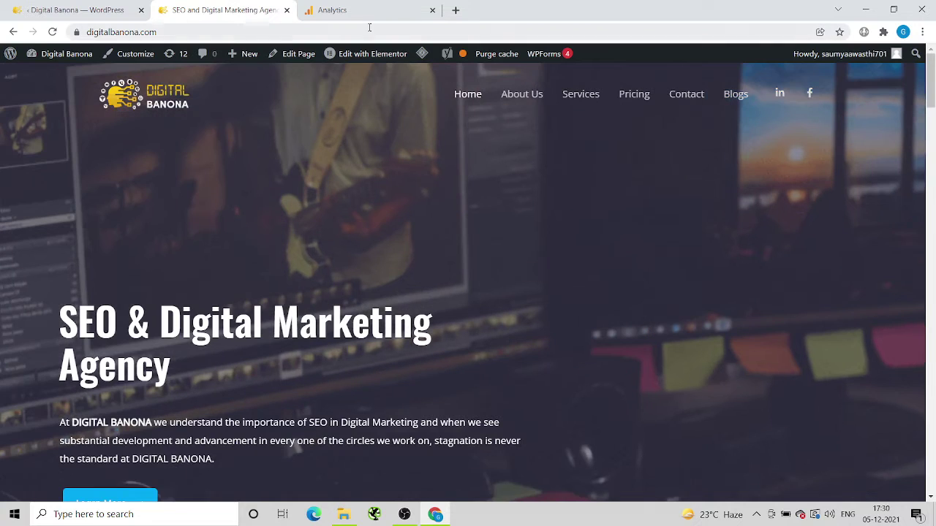
click(357, 7)
click(270, 6)
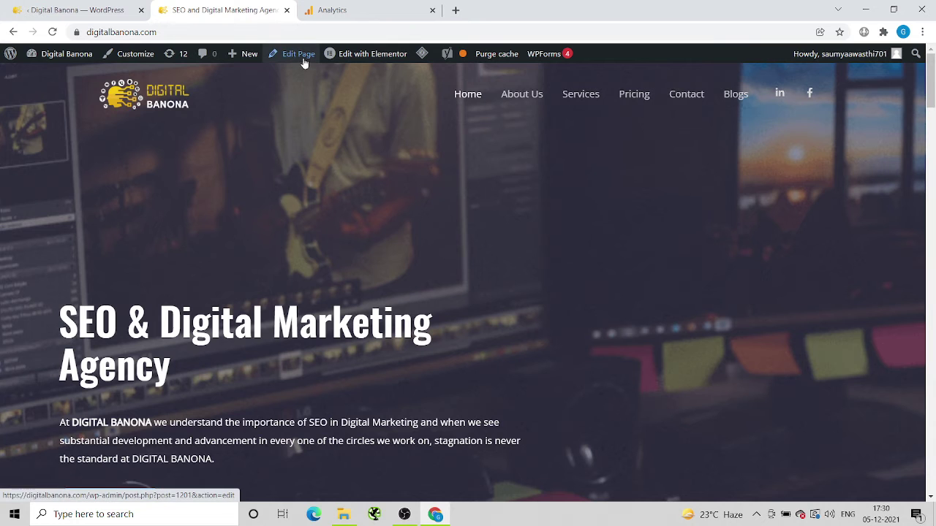
key(ctrl+u)
click(468, 7)
click(331, 7)
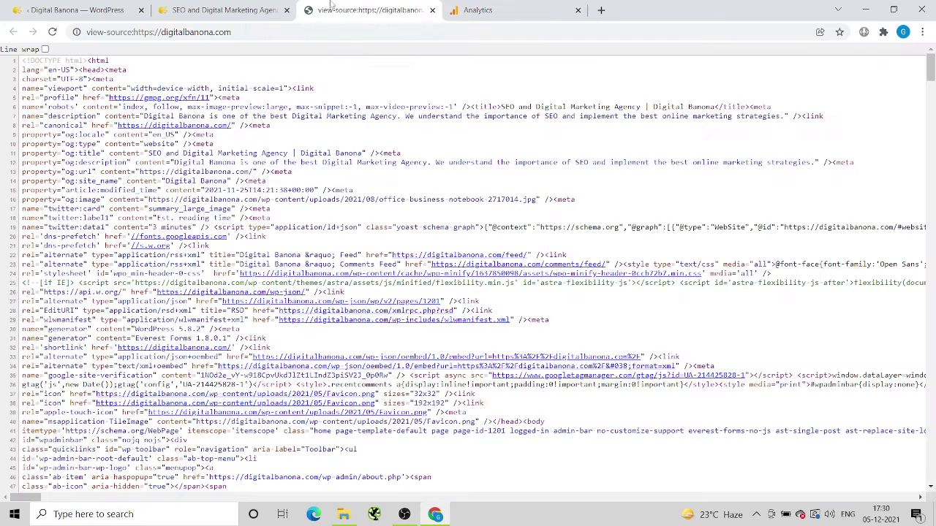
Step: Search the page source for "UA" and examine the tracking ID in the gtag.js script line
key(ctrl+f)
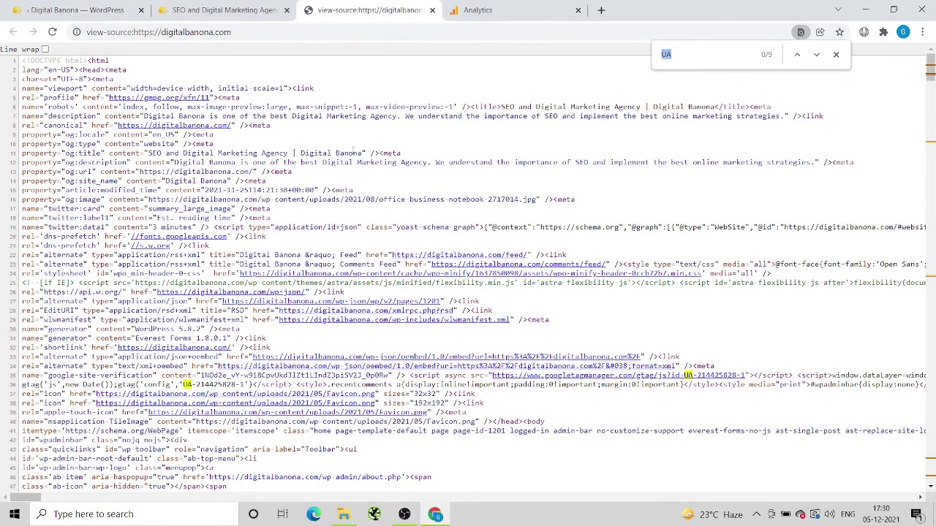
key(Return)
key(Return)
key(Return)
key(Return)
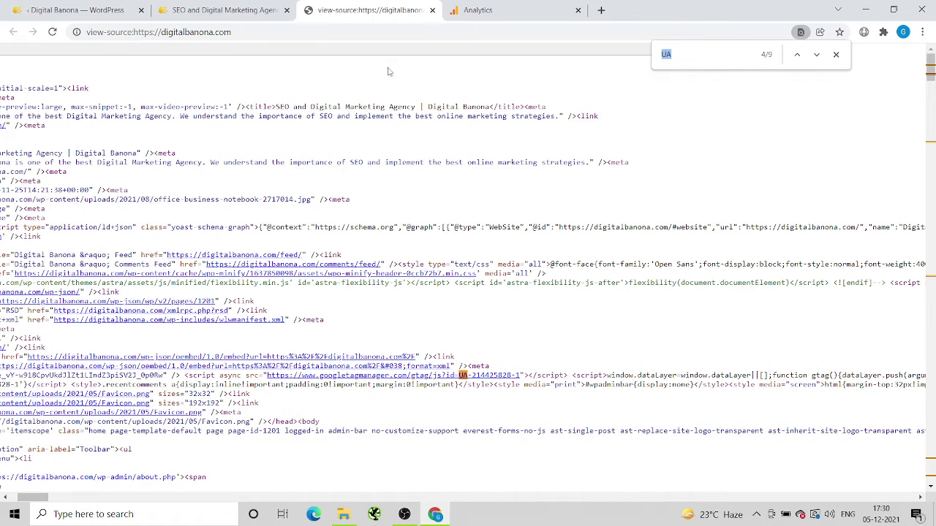
drag(526, 373, 458, 376)
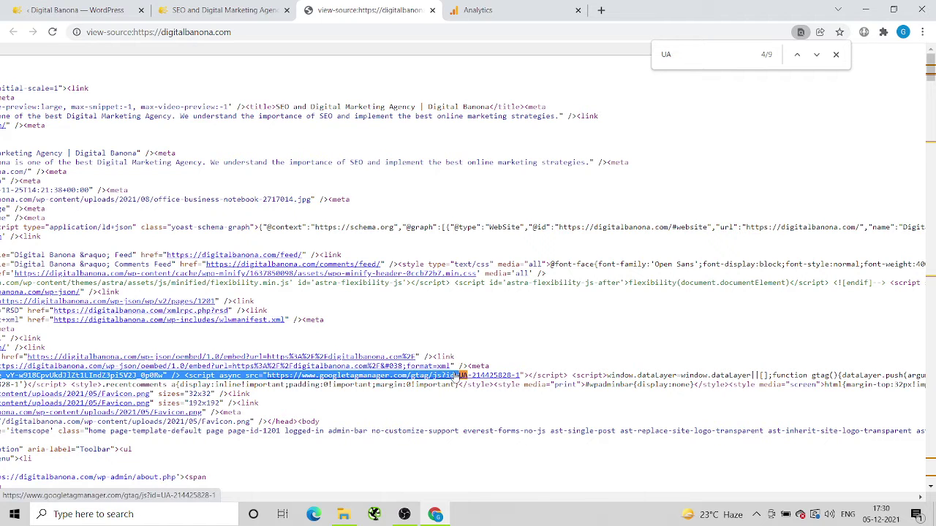
Step: Close the page source, reload the digitalbanona.com home page and check the Real-time Overview report in Analytics
click(432, 9)
click(248, 10)
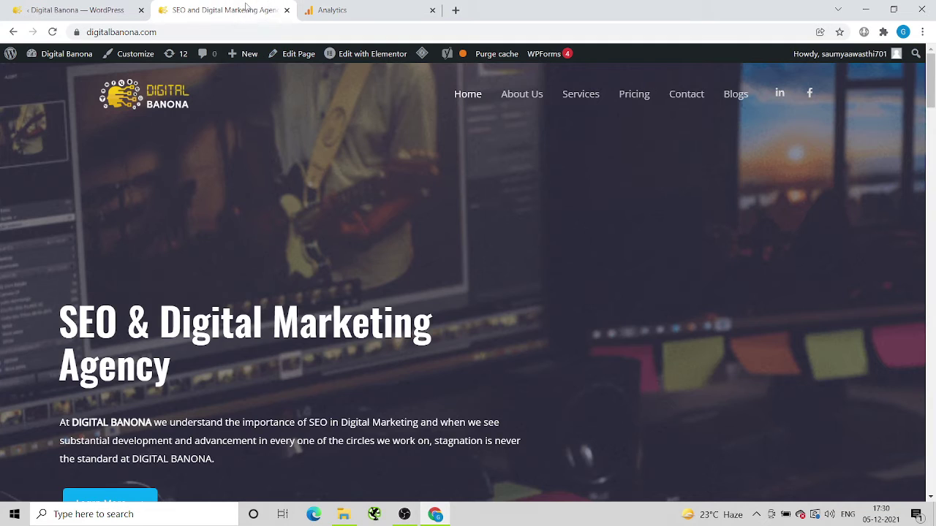
click(53, 32)
click(419, 6)
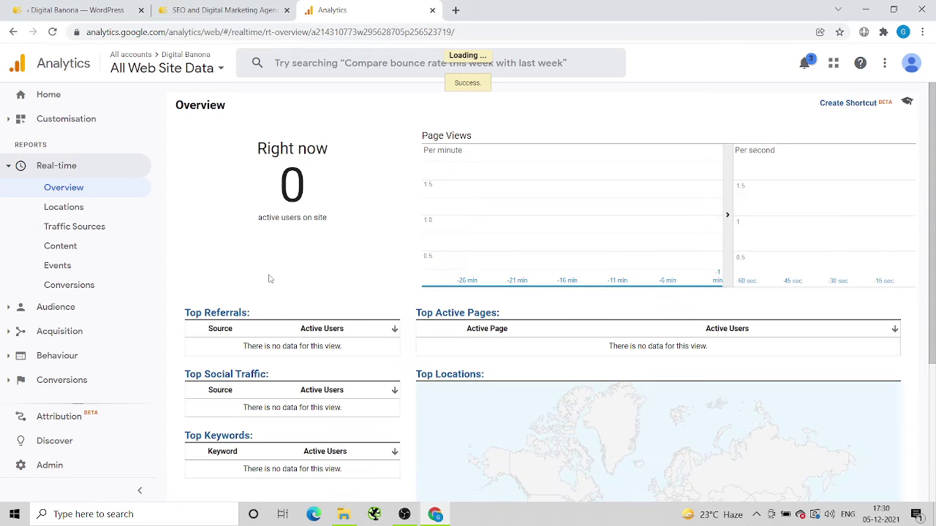
scroll(275, 277, down, 3)
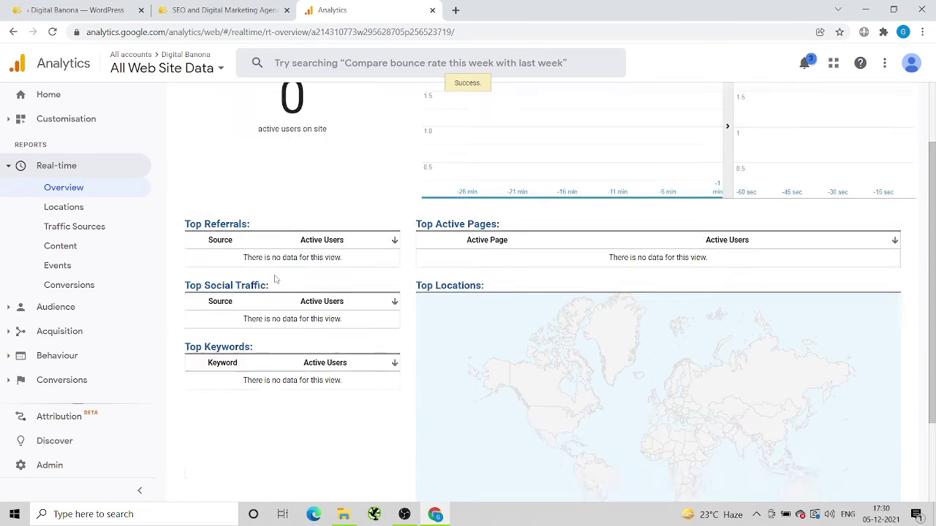
scroll(319, 228, up, 3)
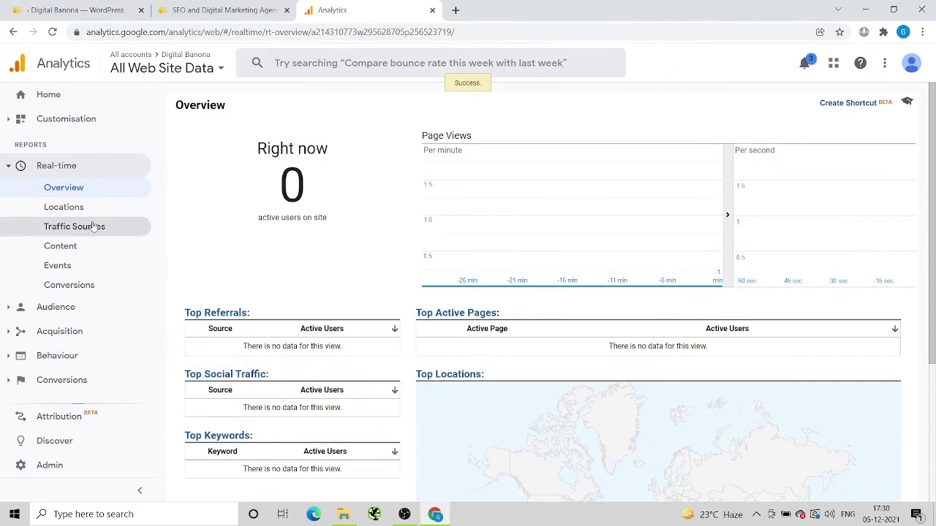
Step: Save the Google Analytics Tracking Code snippet again in WordPress and open the installed plugins list
click(199, 6)
click(77, 6)
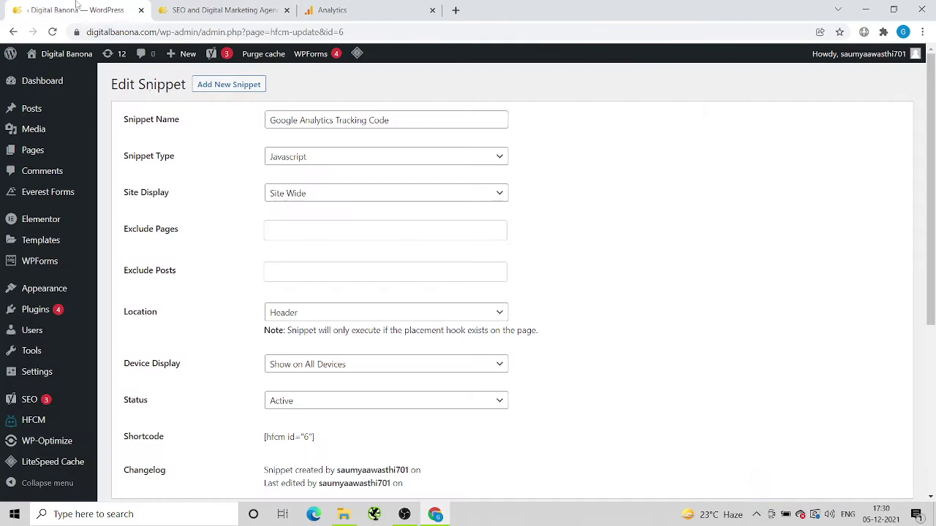
scroll(308, 287, down, 5)
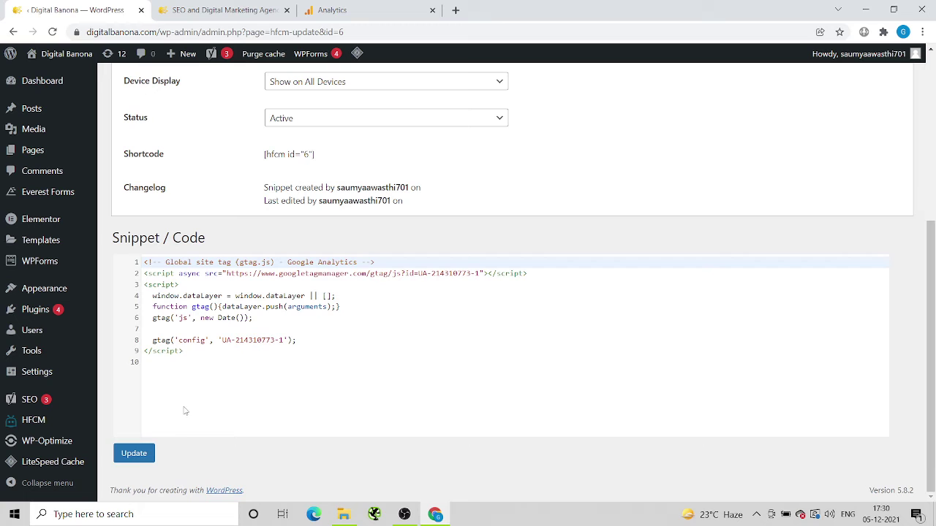
click(129, 454)
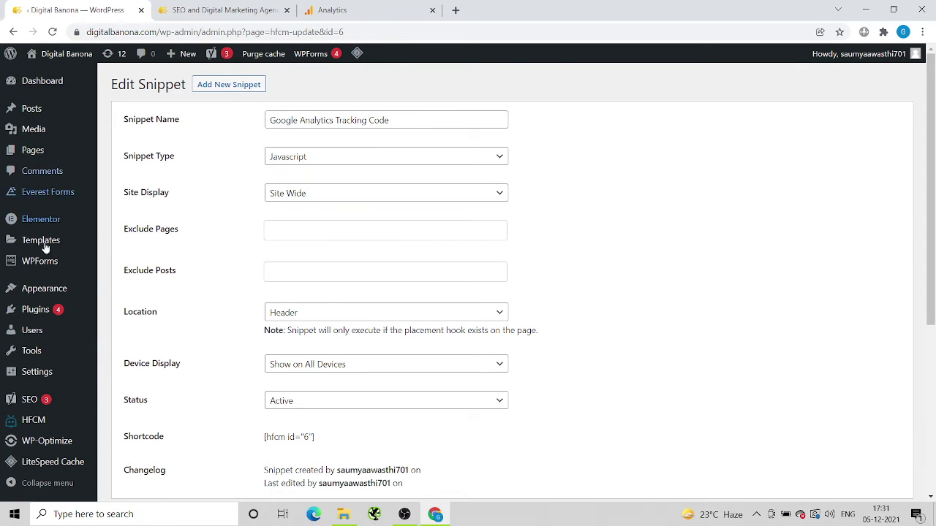
mouse_move(43, 310)
click(139, 313)
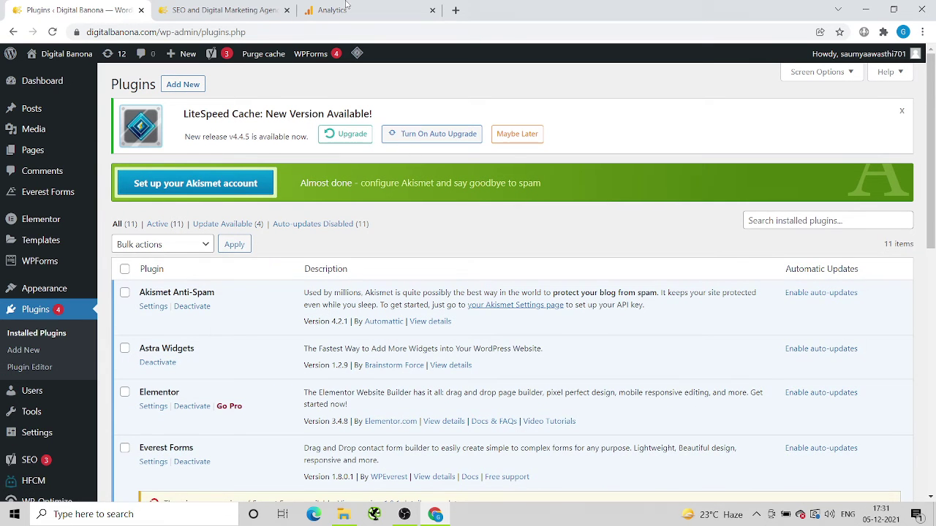
Step: Check the selected account and property in Analytics and choose the Digital Banona property's All Web Site Data view
click(346, 8)
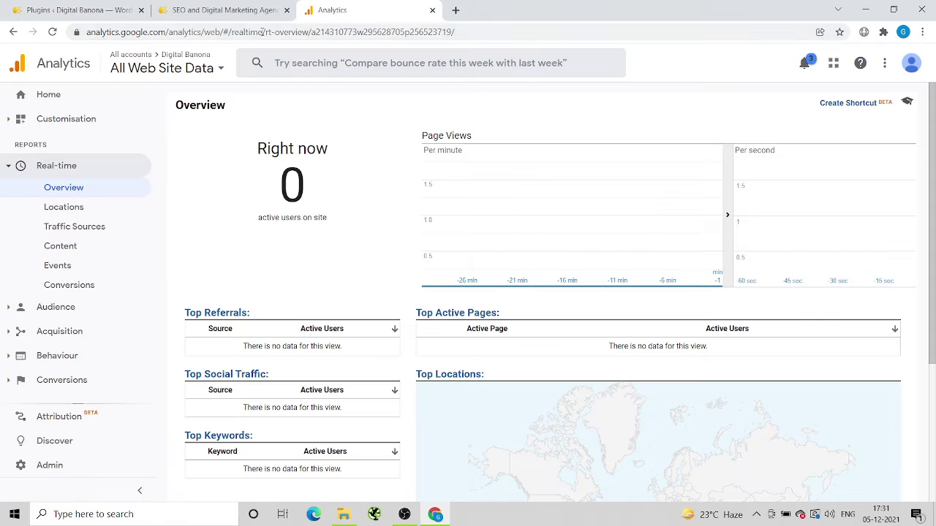
click(219, 68)
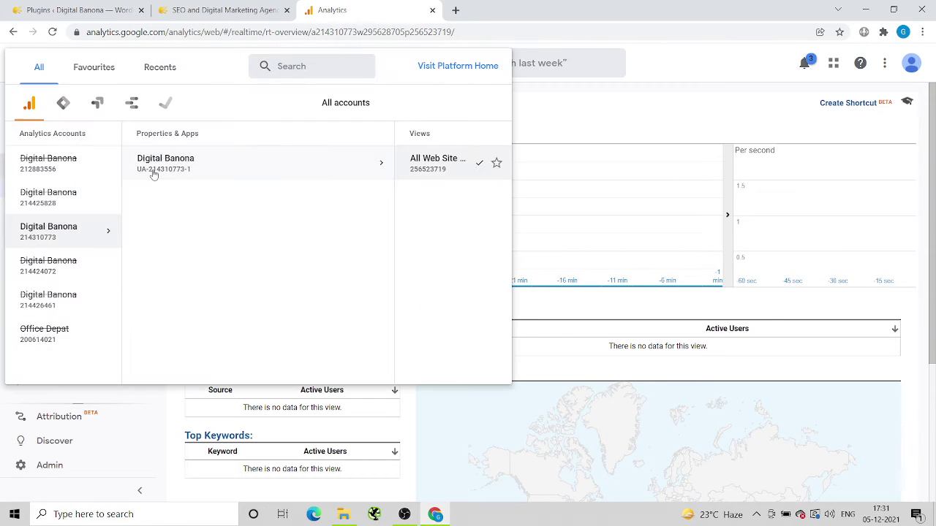
click(424, 161)
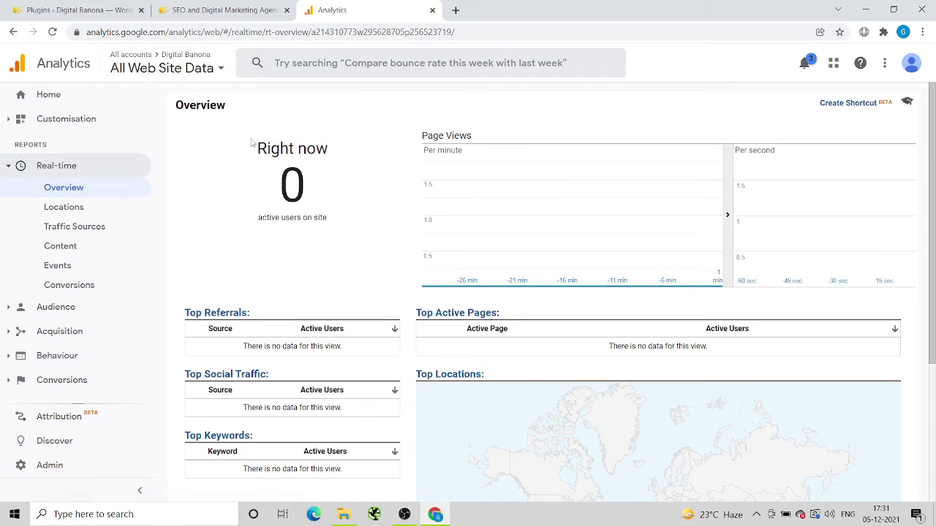
Step: Load digitalbanona.com in a new tab and recheck the active users figure in the Real-time Overview report
click(456, 9)
text(dig)
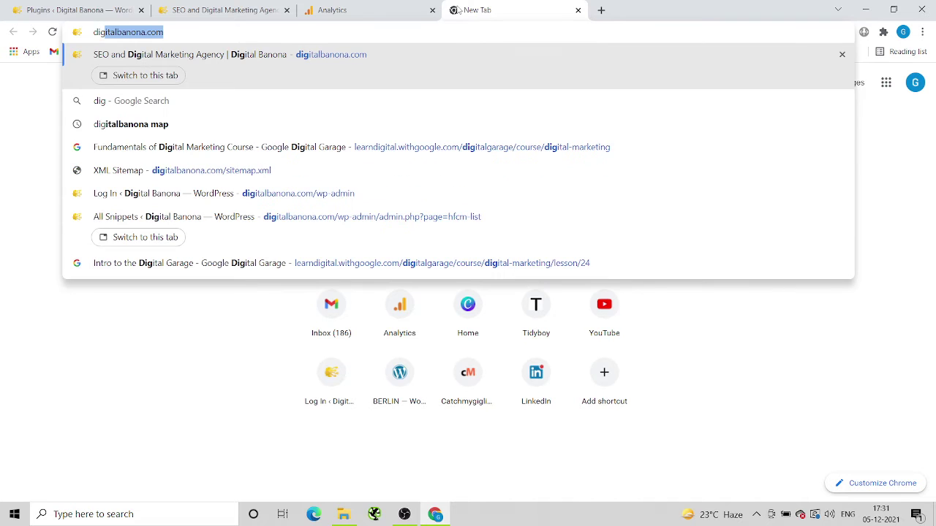
key(Return)
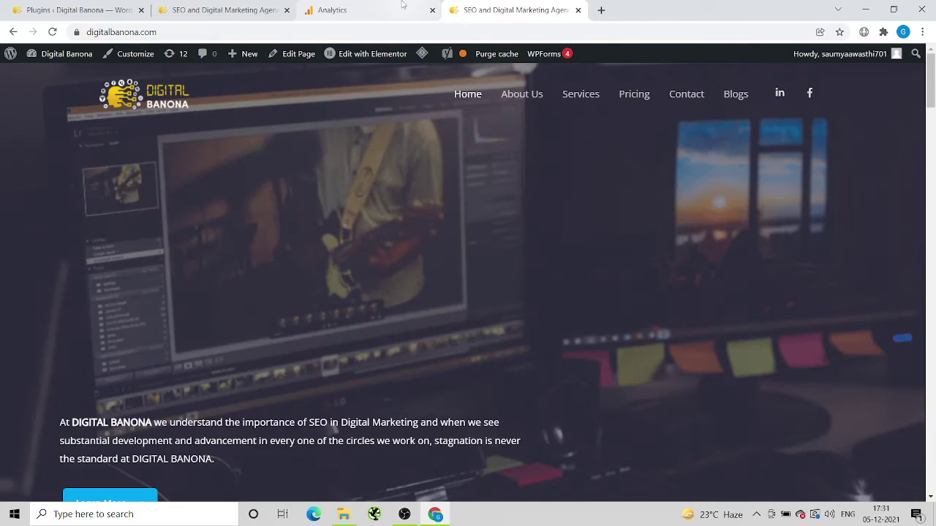
click(402, 7)
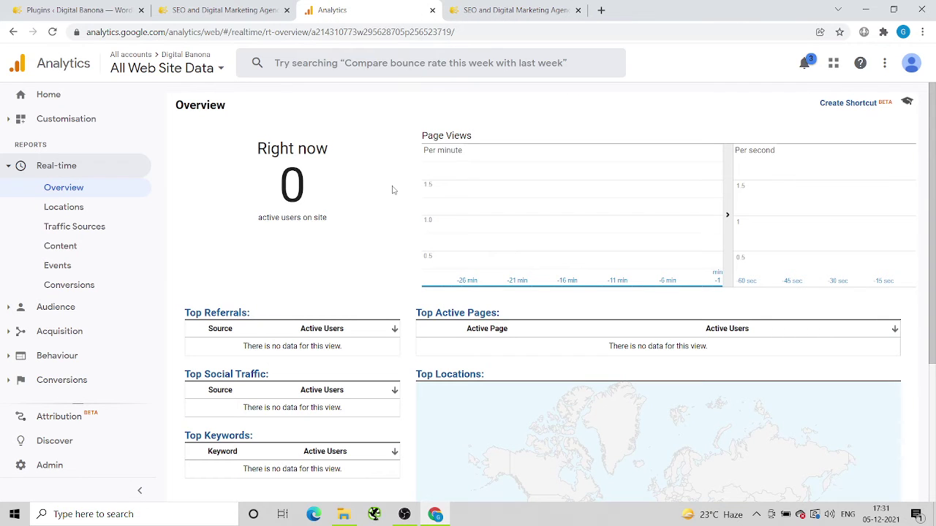
Step: Visit digitalbanona.com in an incognito window and check the active users figure in the Real-time Overview report
key(ctrl+shift+n)
text(digitalbanona.com)
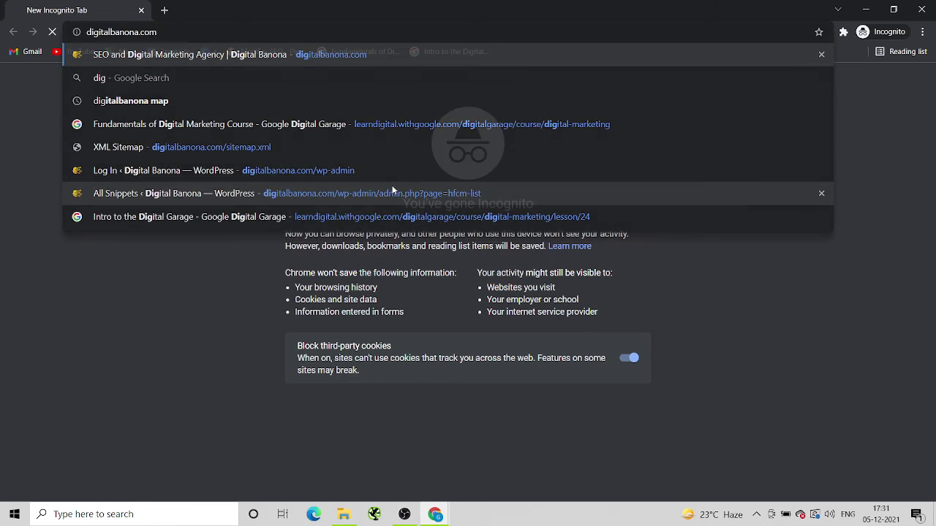
key(Return)
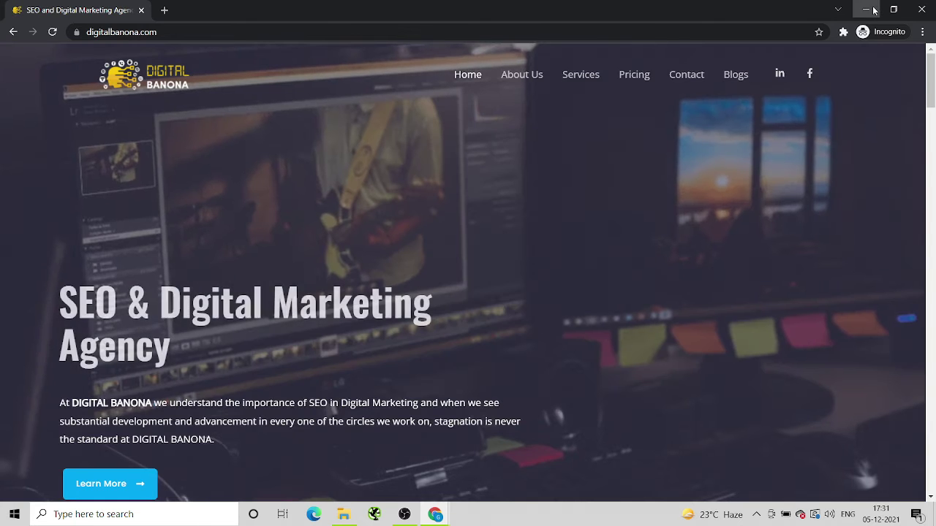
click(872, 10)
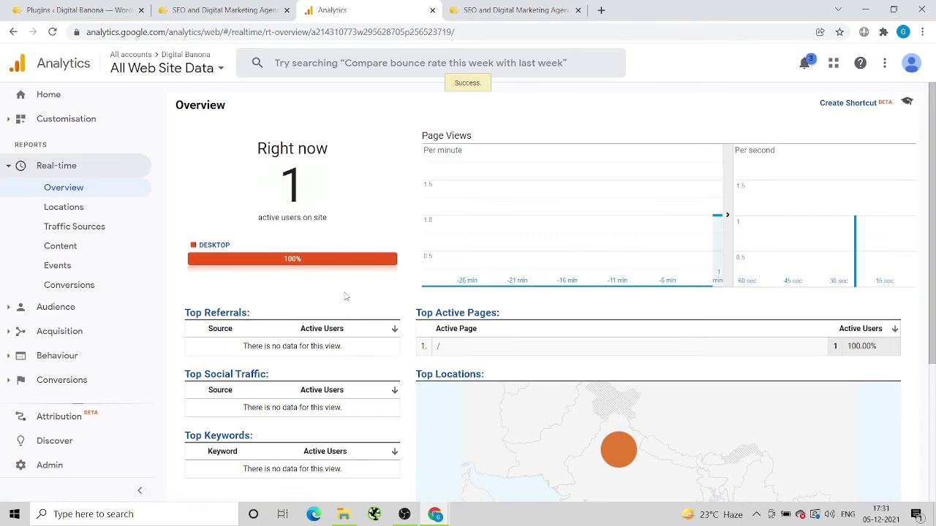
drag(306, 187, 281, 188)
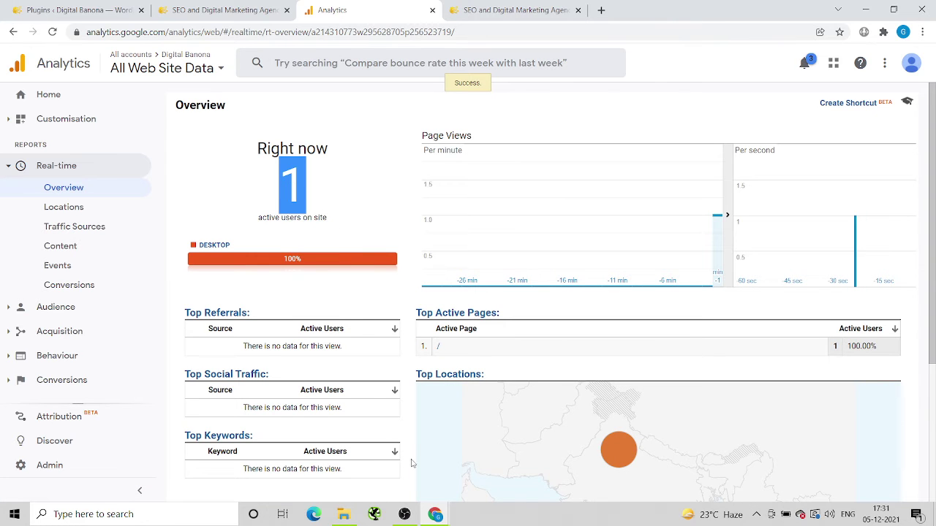
Step: Review the site in the incognito window and return to the Real-time Overview report in Analytics
mouse_move(435, 514)
click(487, 453)
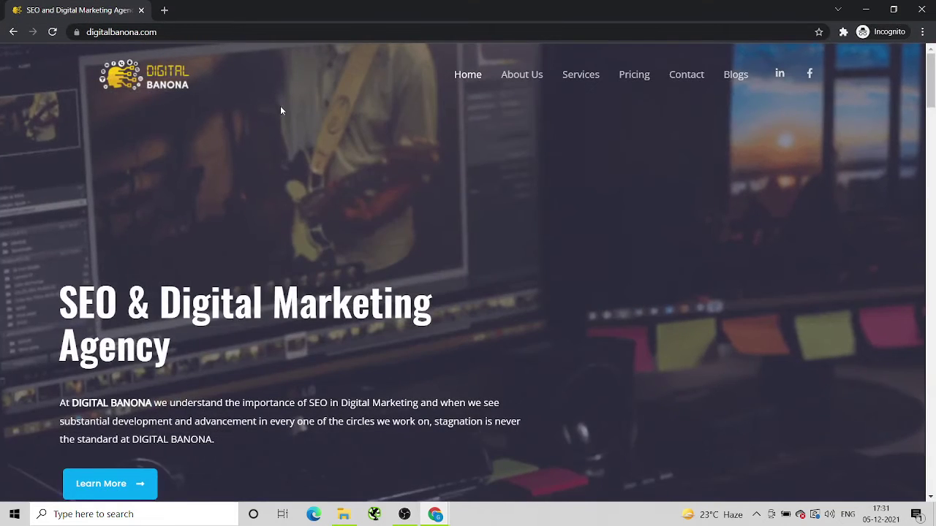
mouse_move(435, 513)
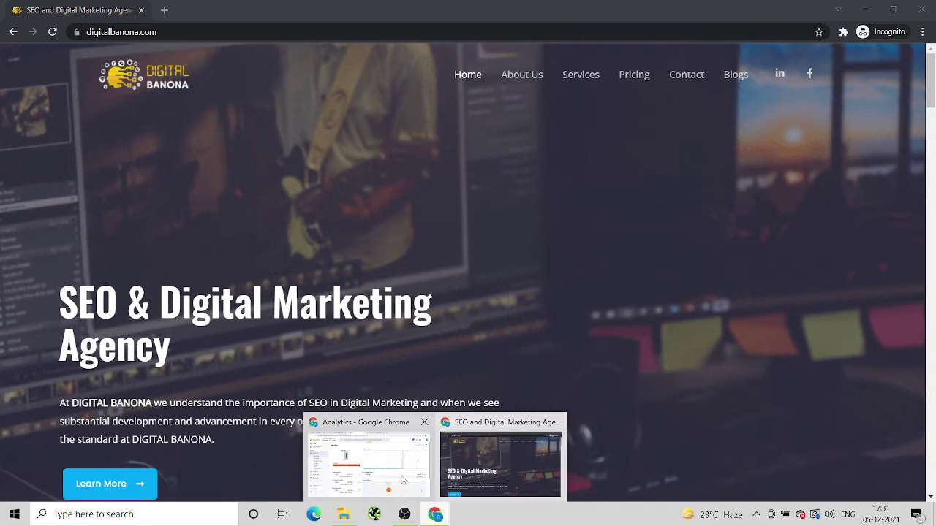
click(366, 457)
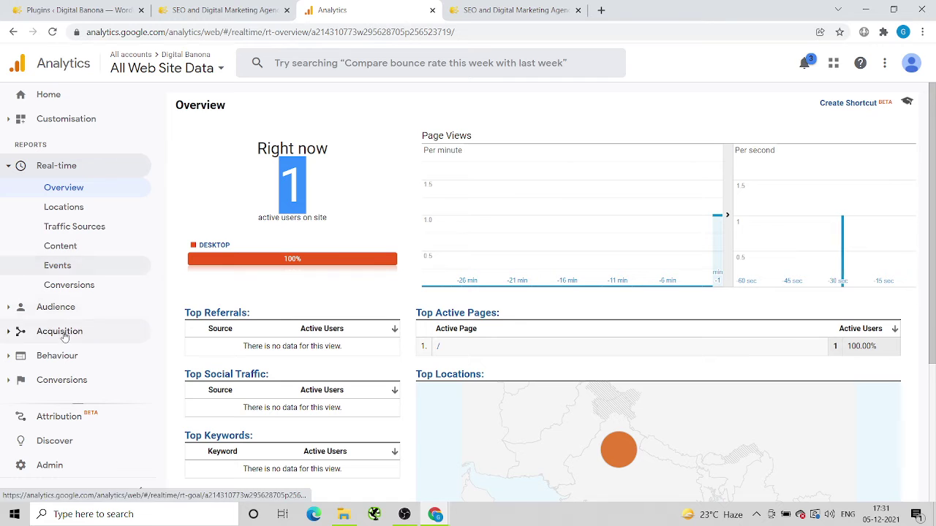
Step: Open the Audience Overview report and apply the Paid Traffic, Organic Traffic and Referral Traffic segments alongside All Users
click(21, 307)
click(80, 217)
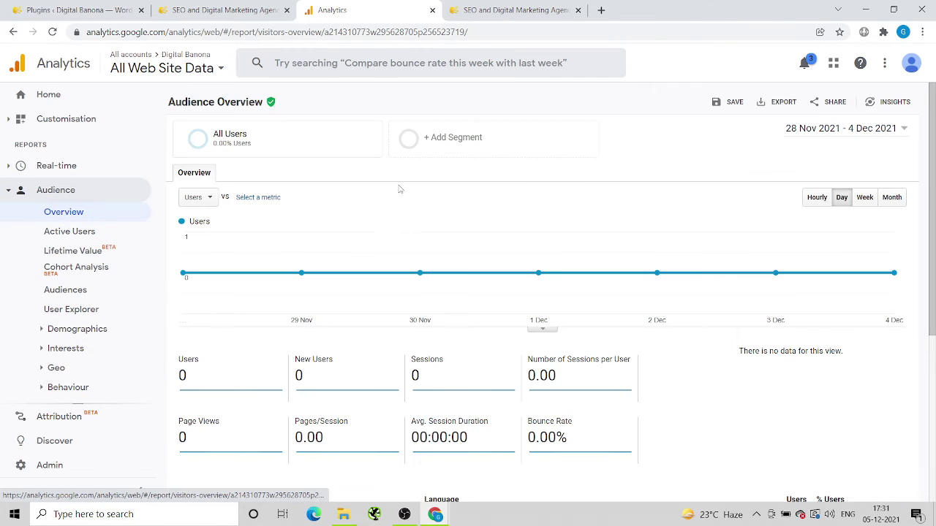
click(428, 148)
scroll(318, 358, down, 3)
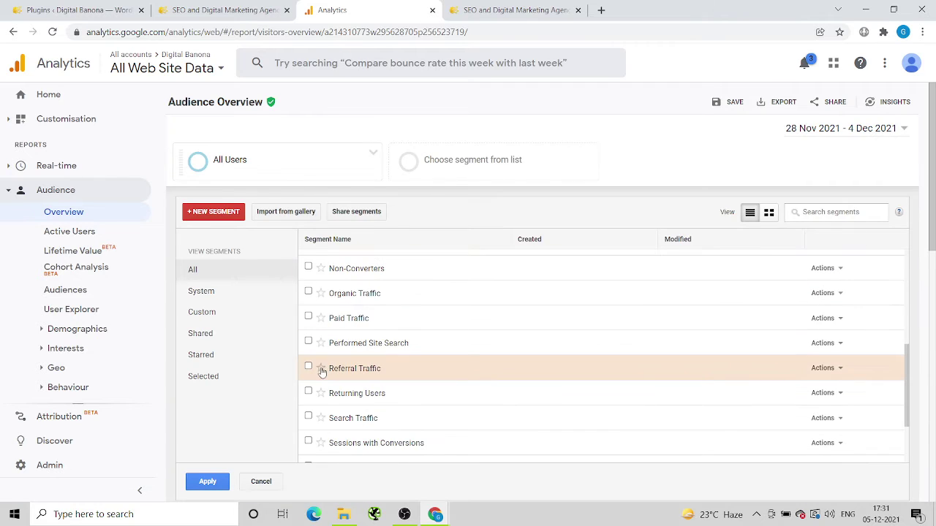
click(308, 318)
click(308, 293)
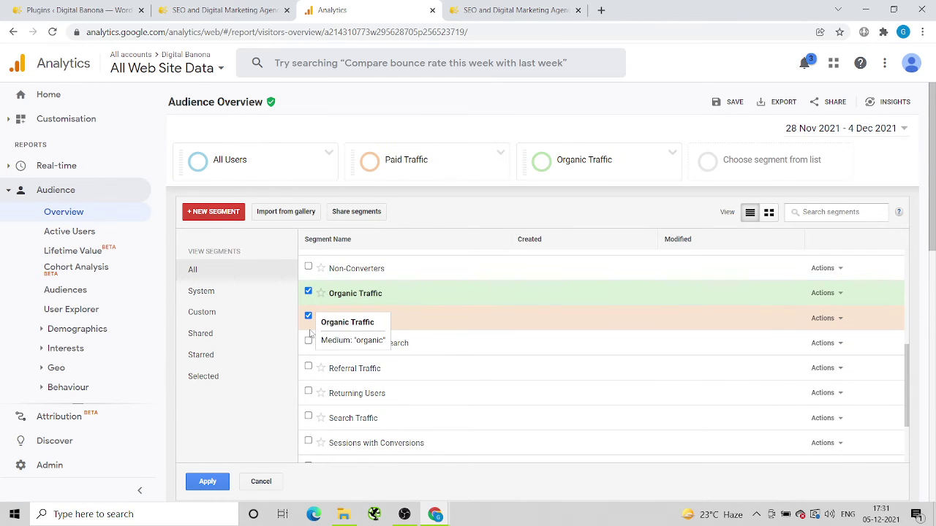
scroll(309, 375, down, 1)
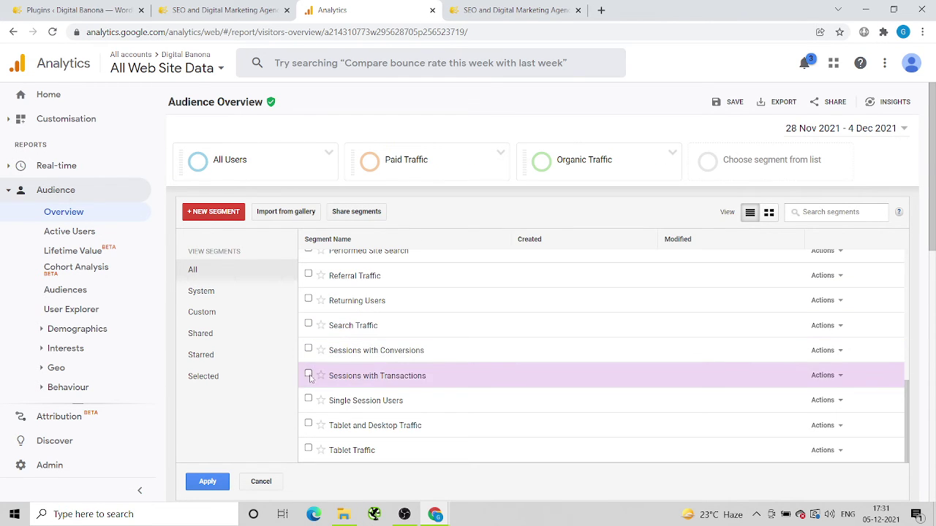
click(308, 276)
scroll(240, 397, down, 2)
click(218, 302)
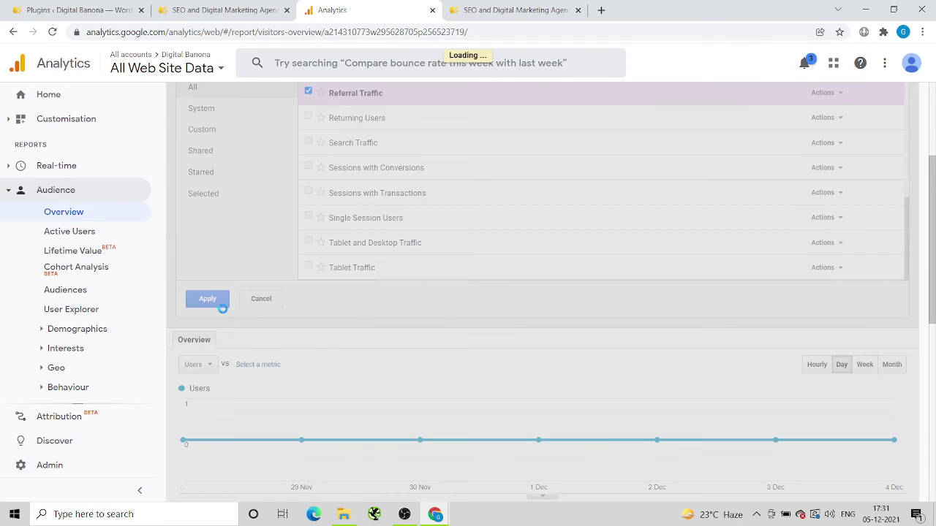
Step: Examine the Audience Overview chart and the users, sessions, page views and bounce rate metrics for each segment
scroll(309, 360, up, 2)
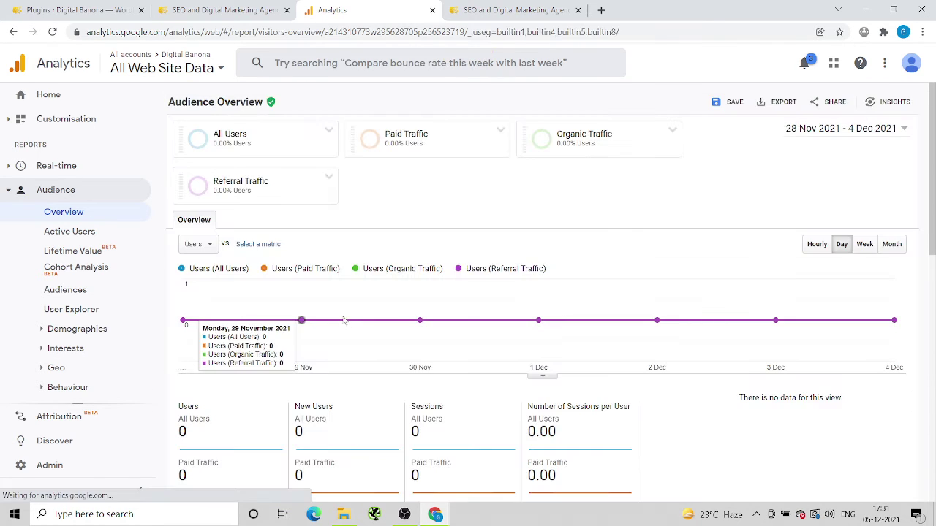
scroll(348, 398, down, 2)
scroll(350, 403, down, 2)
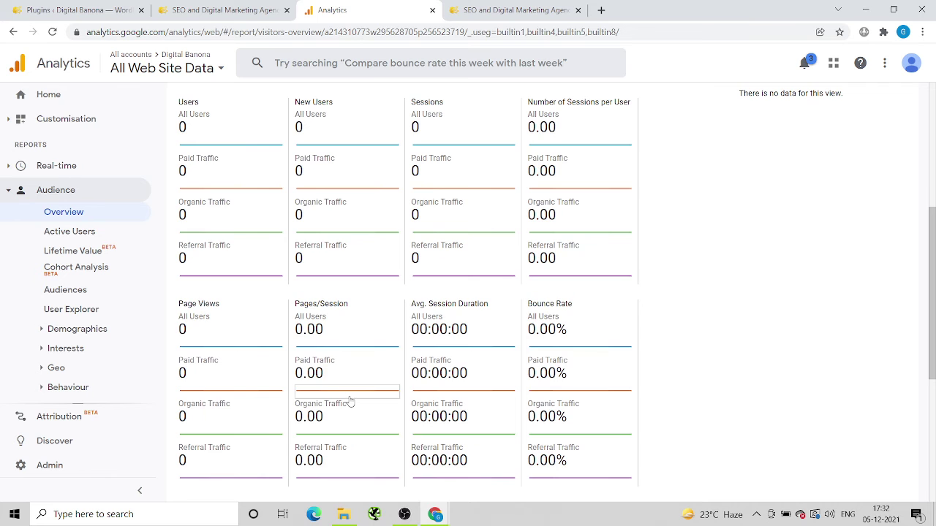
scroll(351, 399, up, 4)
scroll(369, 358, down, 3)
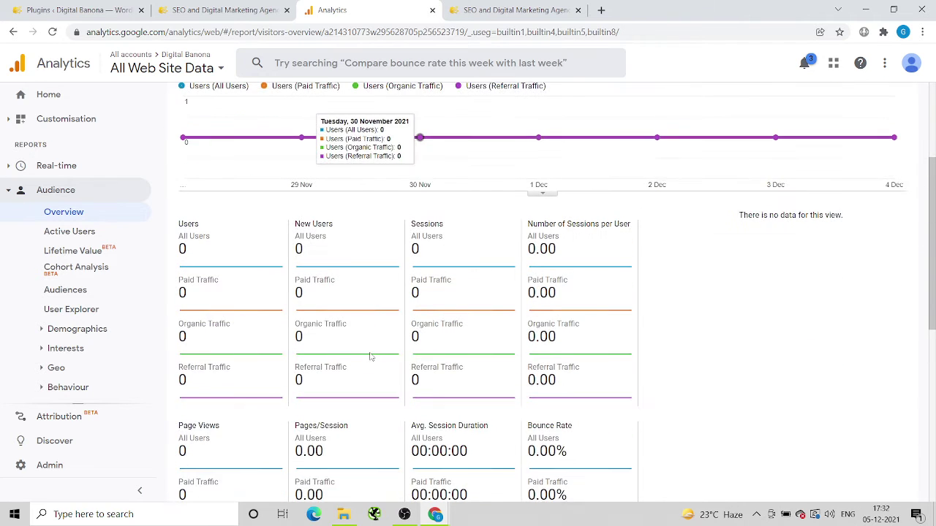
scroll(370, 357, down, 3)
scroll(370, 357, up, 5)
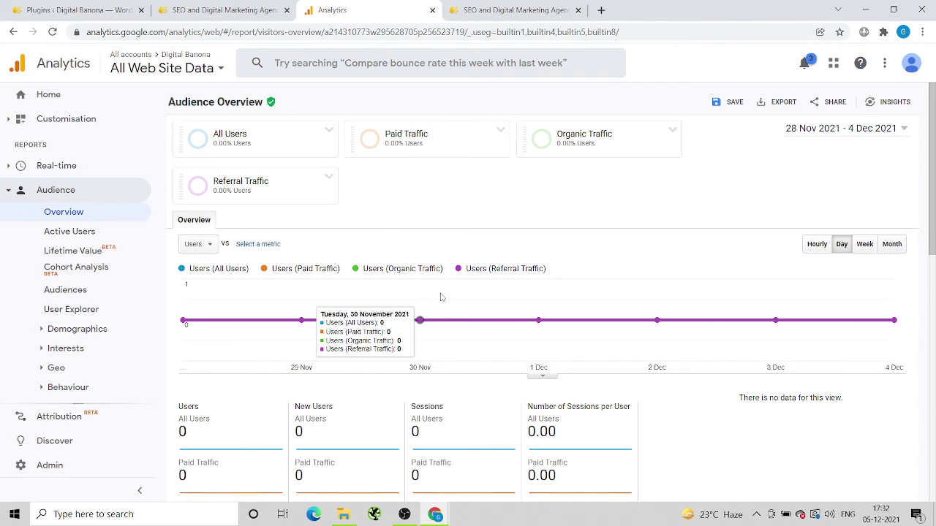
scroll(461, 289, down, 3)
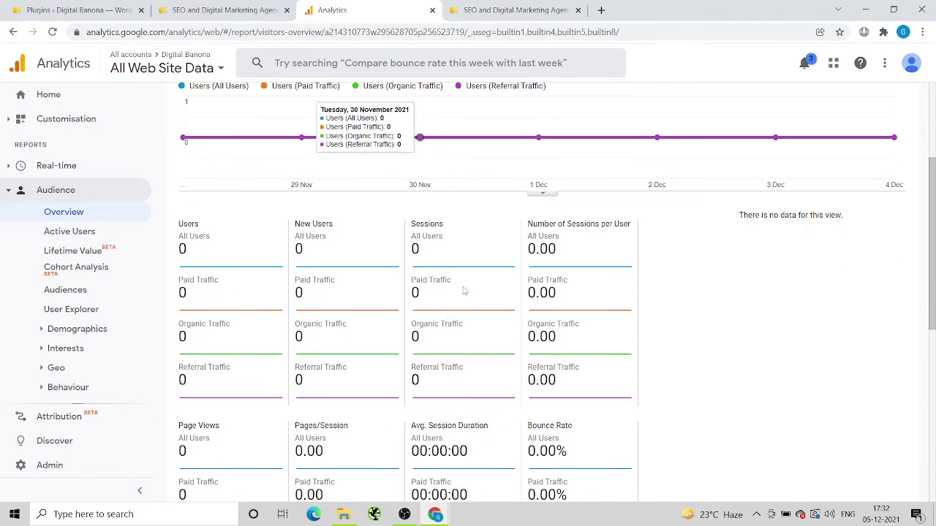
scroll(219, 349, up, 3)
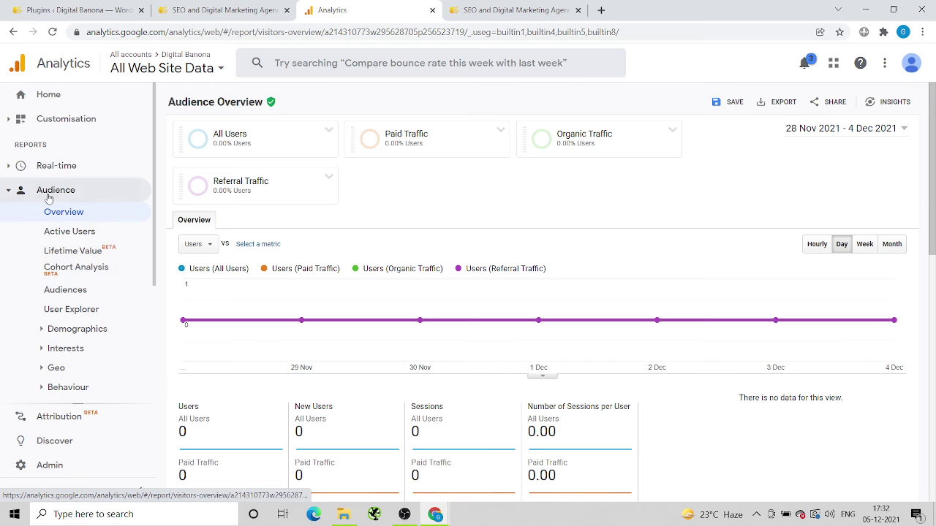
click(73, 190)
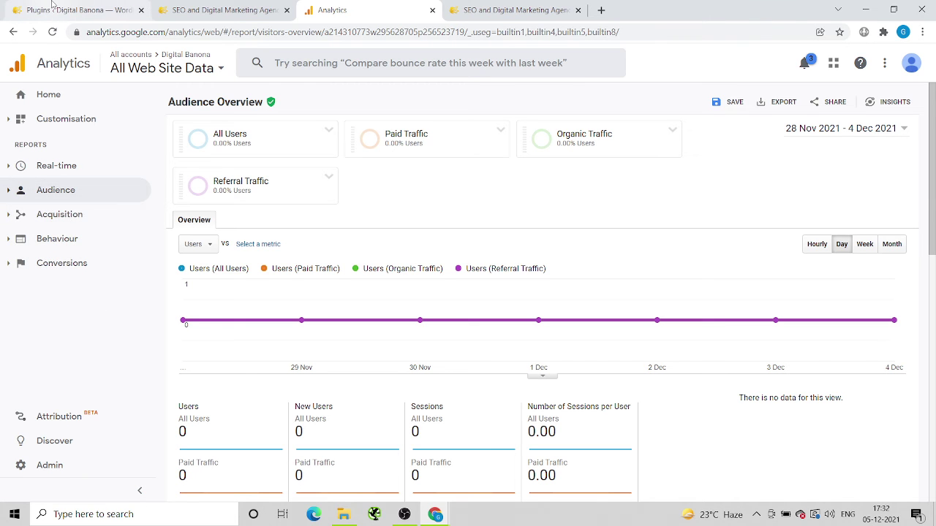
Step: Switch to the WordPress Installed Plugins page and locate the Header Footer Code Manager plugin in the list
click(52, 6)
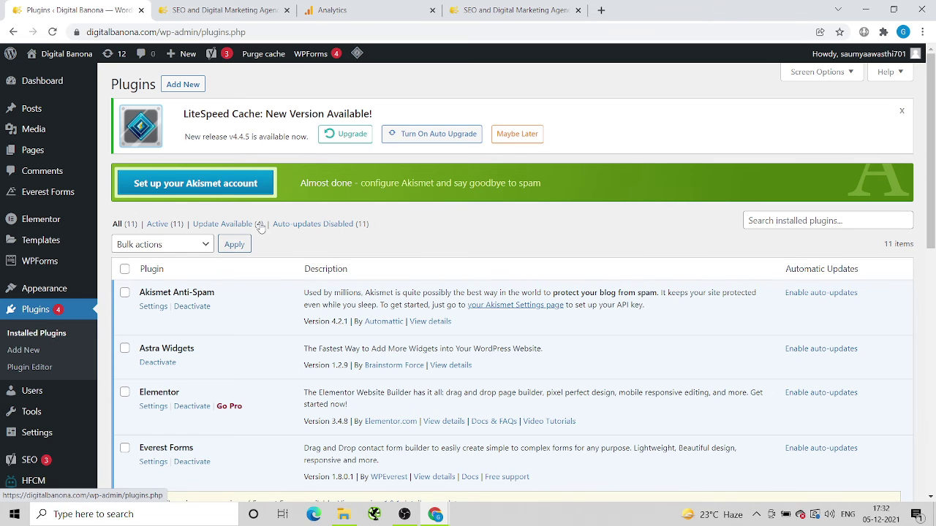
scroll(171, 360, down, 3)
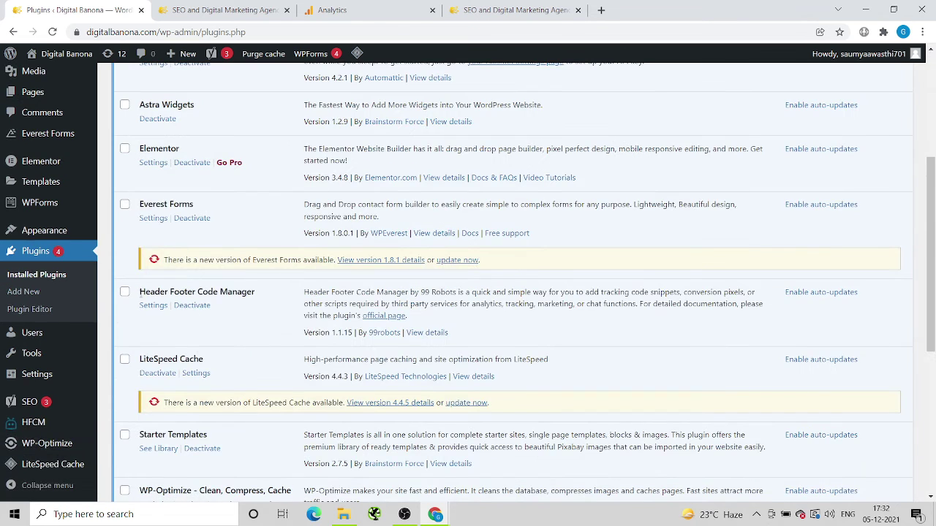
drag(140, 291, 256, 297)
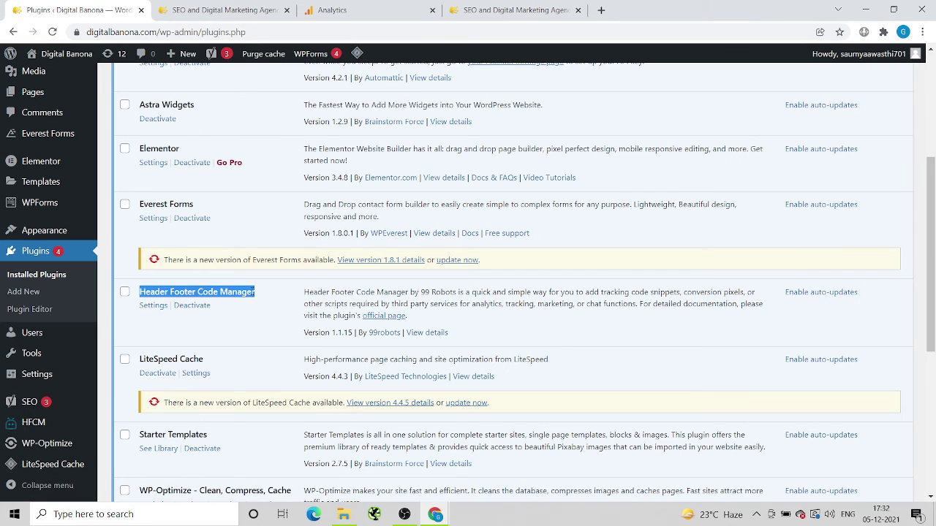
click(254, 292)
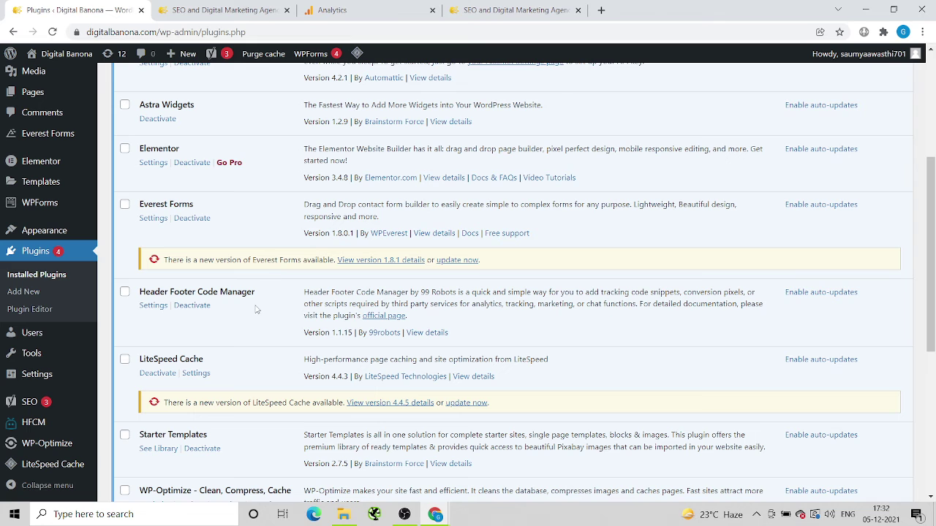
Step: Return to Analytics and open the Real-time Overview report to check the active users on the site
click(343, 10)
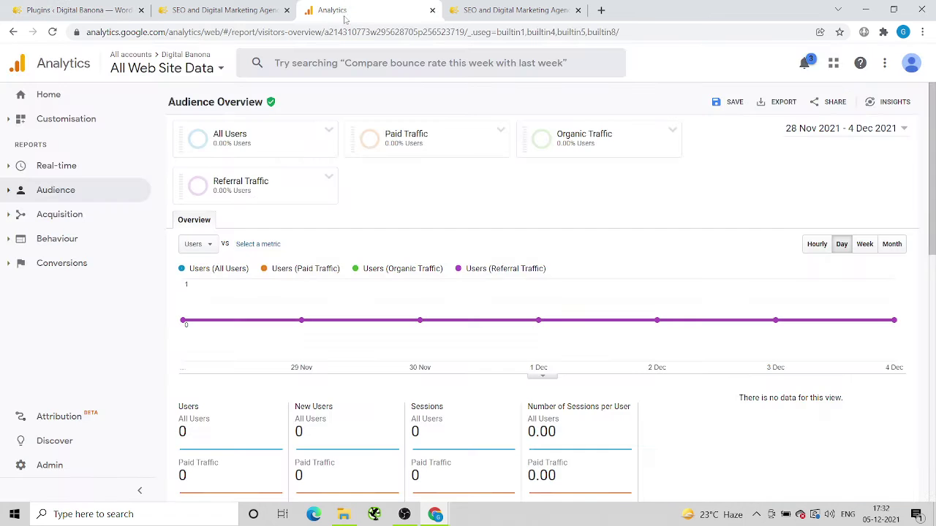
click(80, 165)
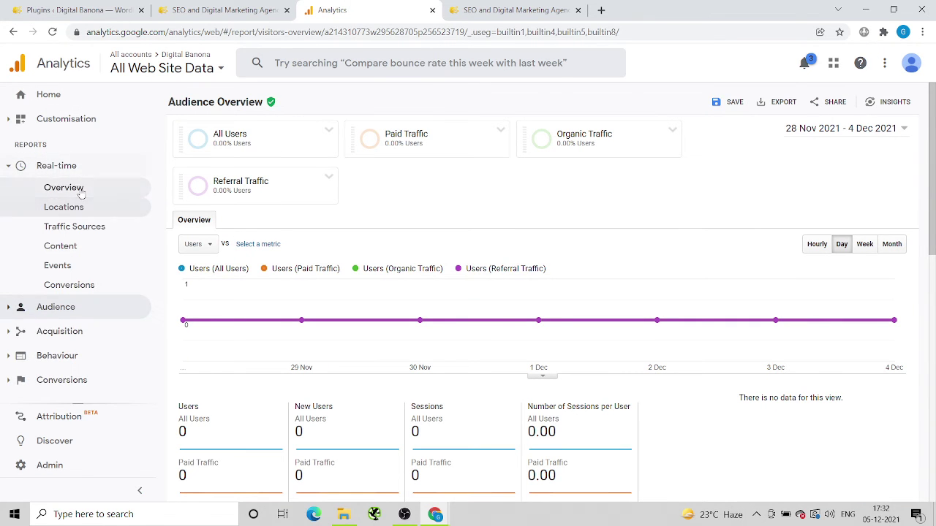
click(76, 189)
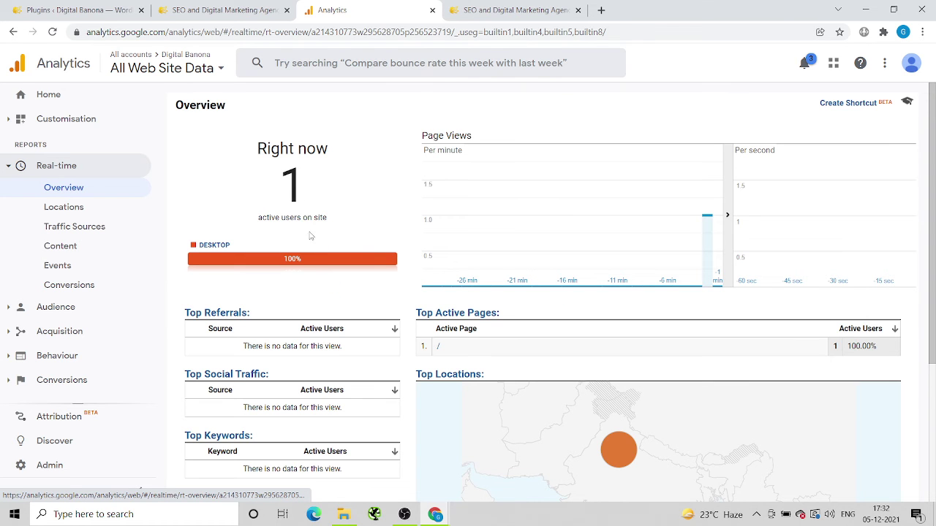
click(465, 6)
click(441, 5)
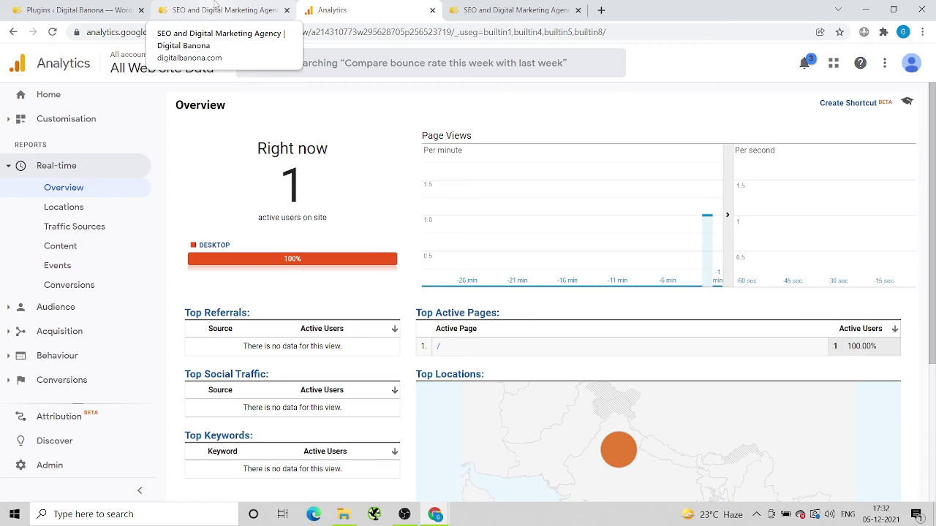
click(216, 5)
click(117, 4)
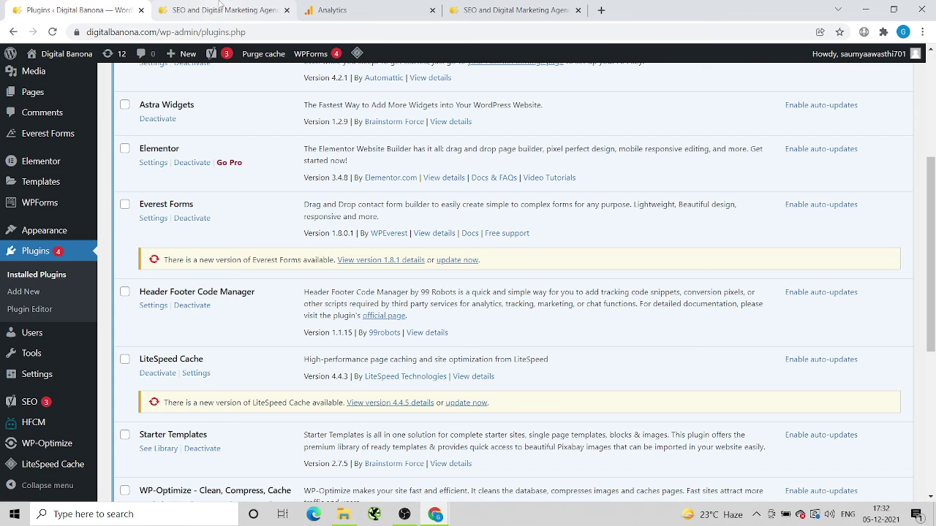
click(216, 6)
click(329, 6)
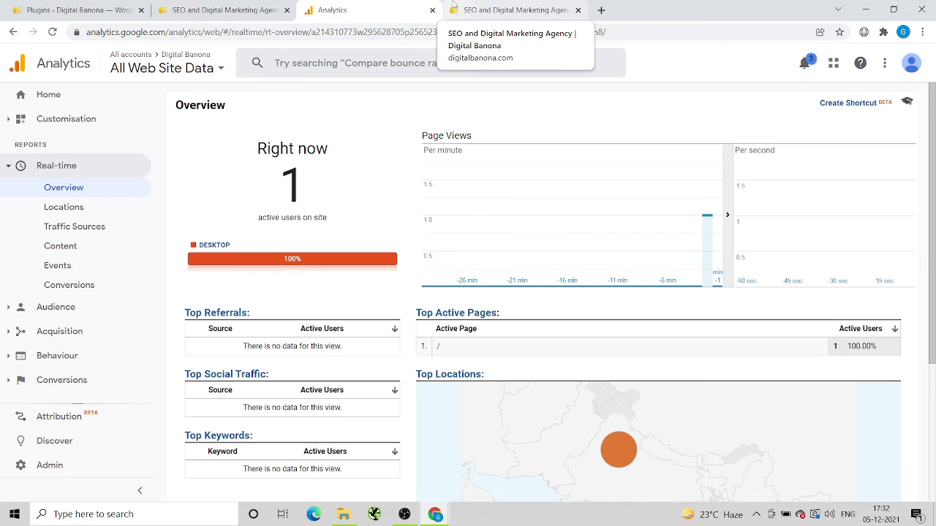
click(453, 7)
click(351, 10)
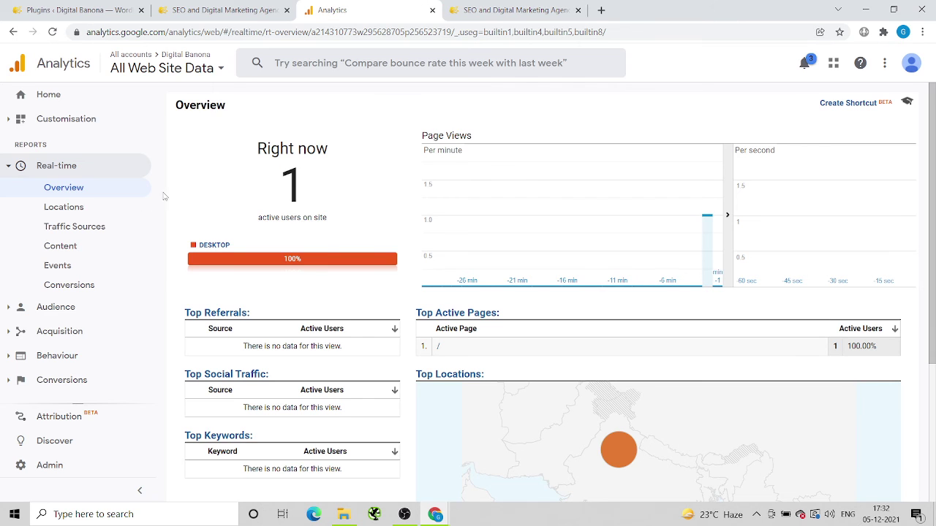
Step: Browse the Audience reports and open the Users Flow report
click(66, 308)
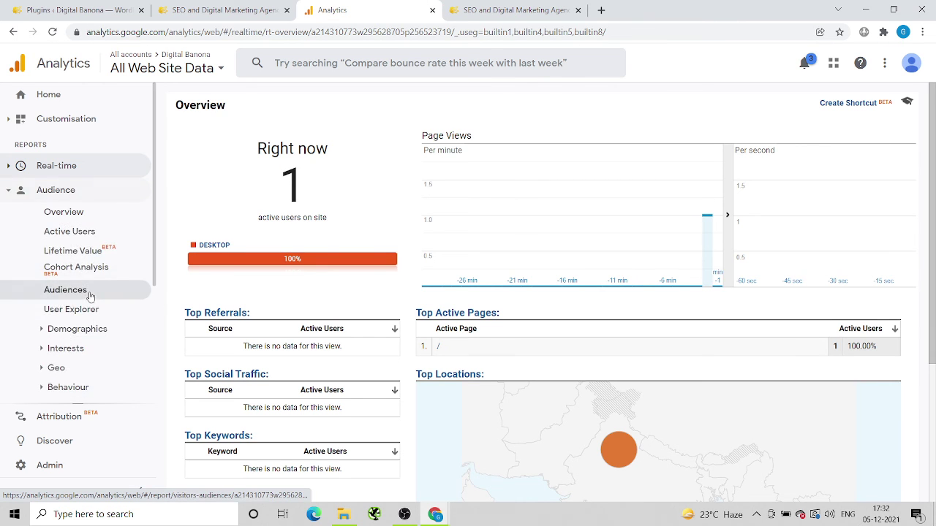
scroll(92, 292, down, 3)
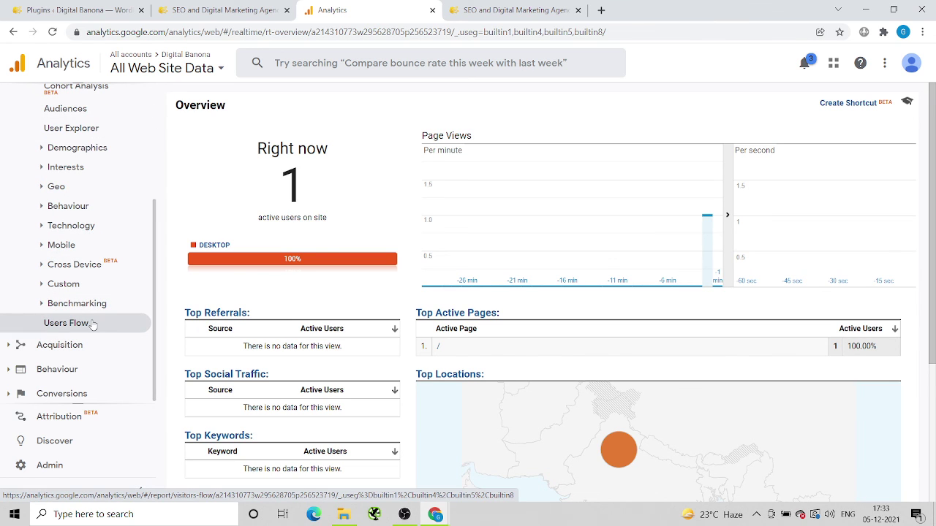
click(93, 323)
Step: Open the Source/Medium report for All Traffic under Acquisition and review its users chart and traffic table
click(98, 346)
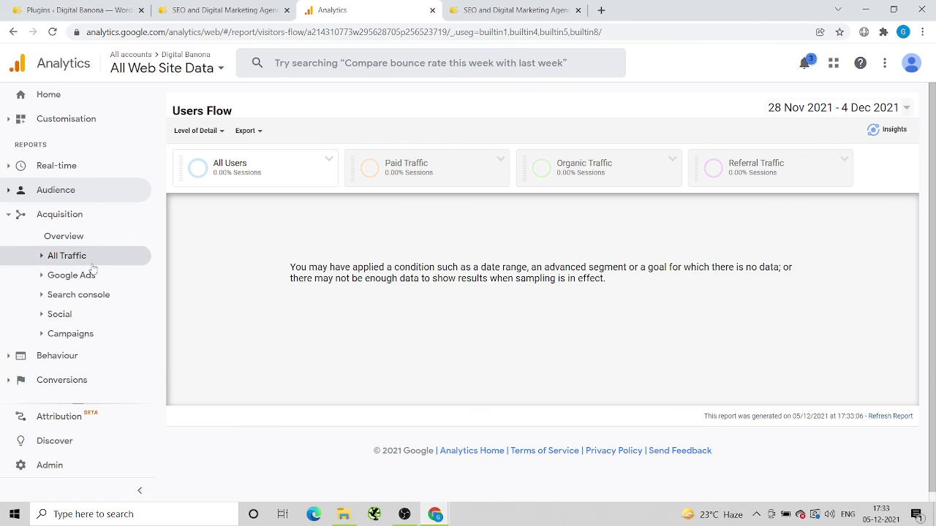
click(89, 257)
click(102, 276)
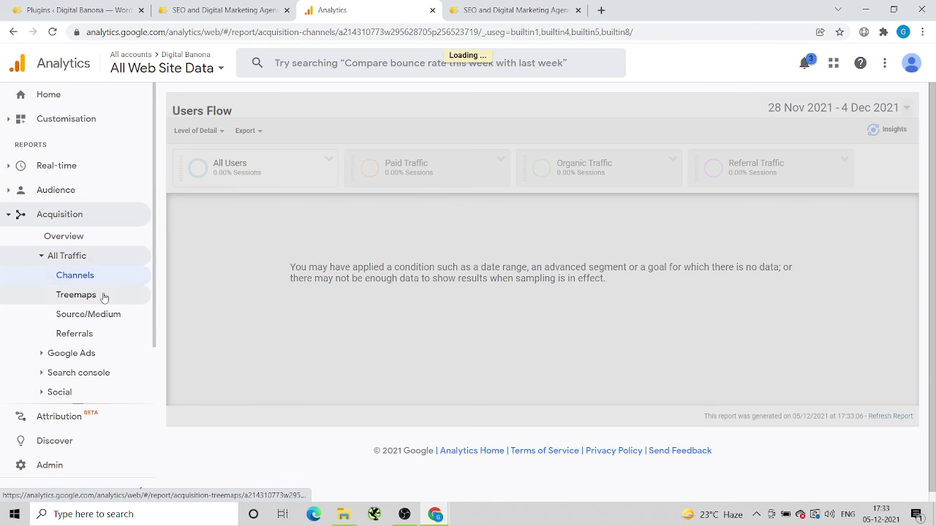
click(104, 296)
click(99, 314)
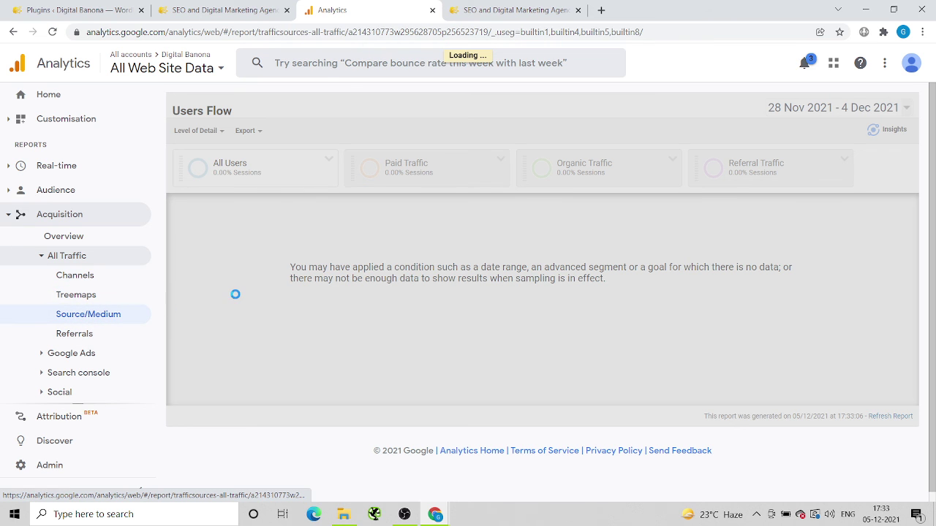
scroll(131, 310, down, 1)
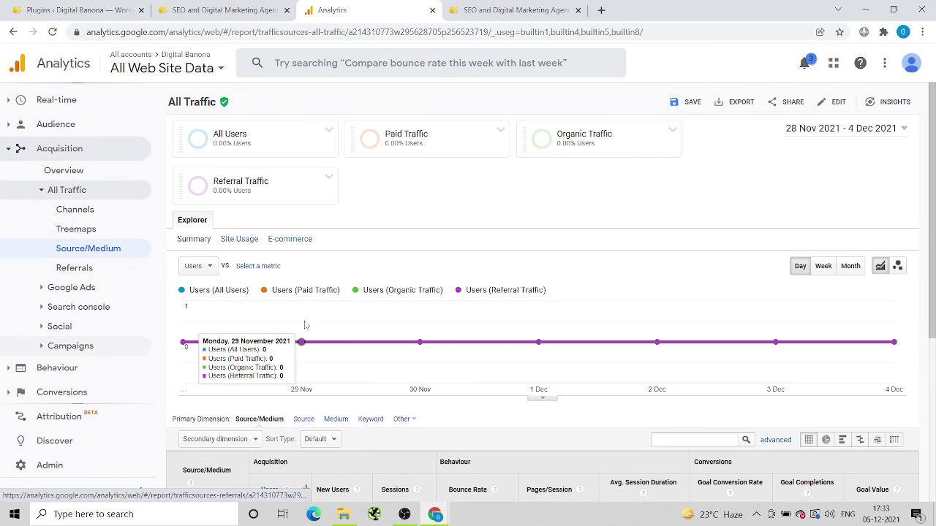
scroll(395, 316, down, 4)
scroll(395, 316, up, 4)
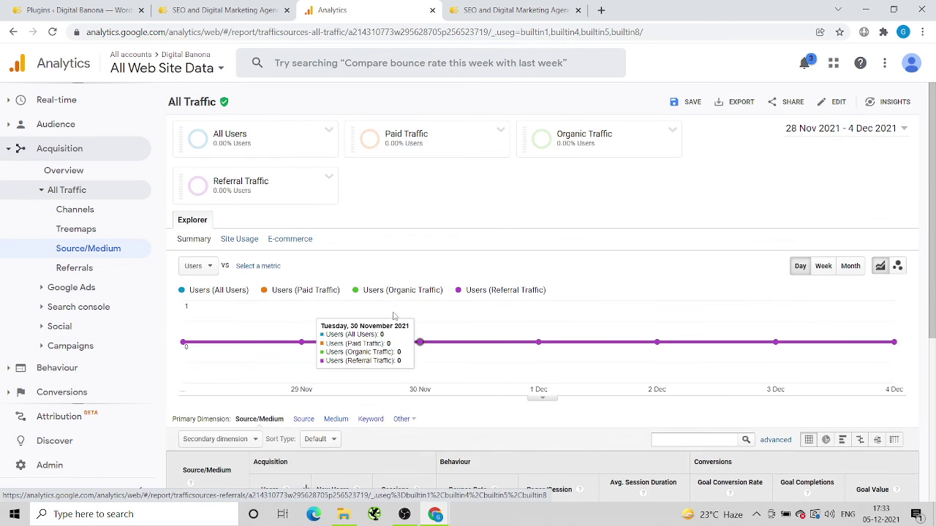
click(404, 513)
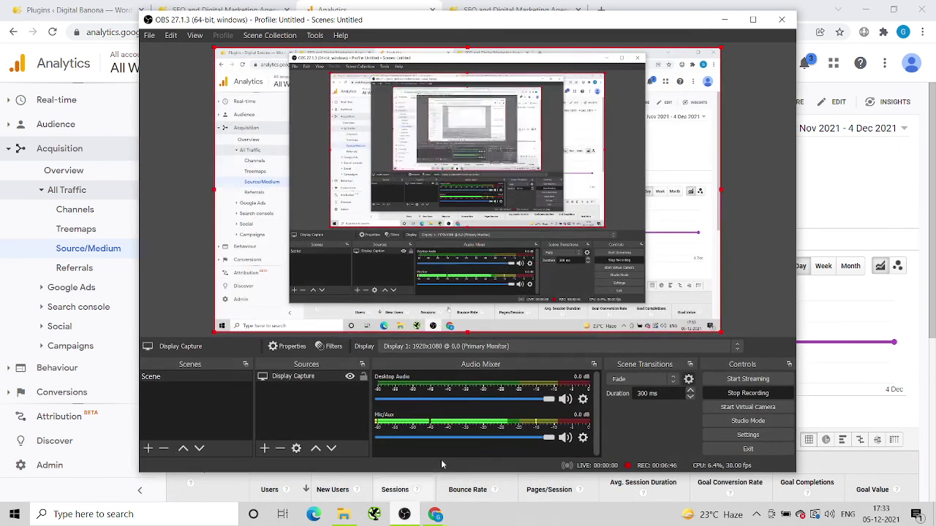